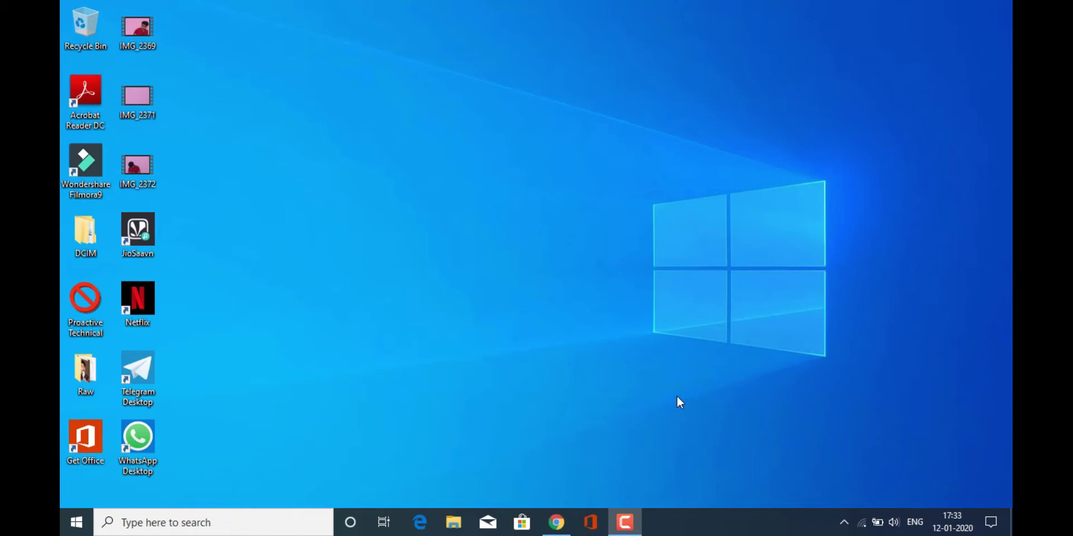
Step: Open Microsoft Store and search it for 'youtube'
{"action": "left_click", "coordinate": [522, 524]}
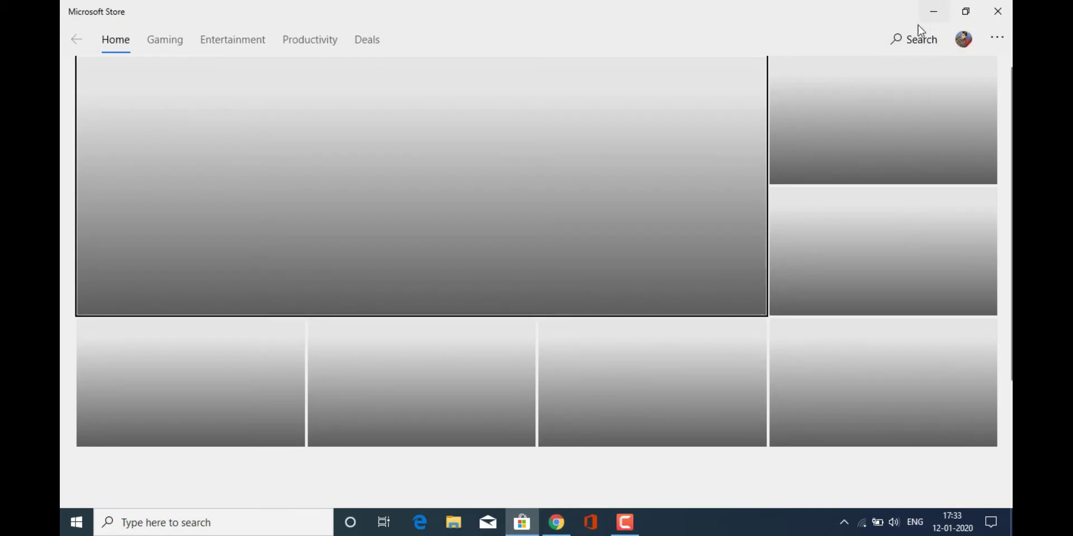
{"action": "left_click", "coordinate": [911, 33]}
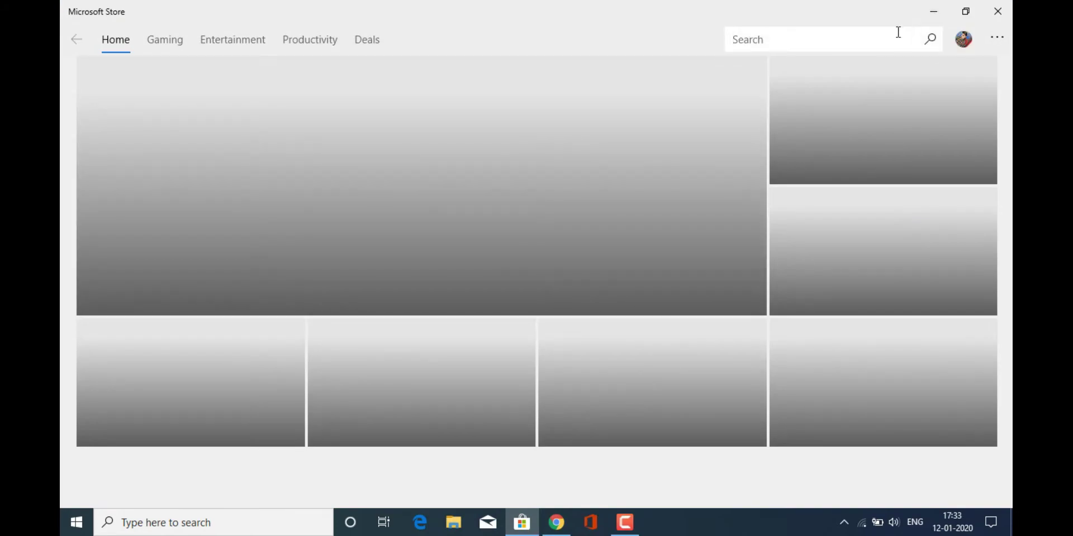
{"action": "type", "text": "you"}
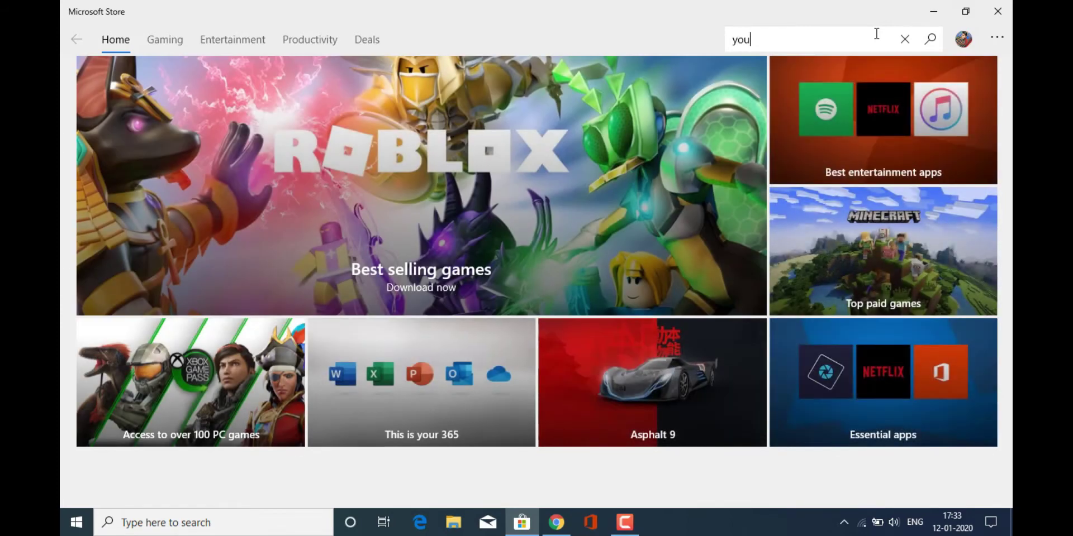
{"action": "type", "text": "tube"}
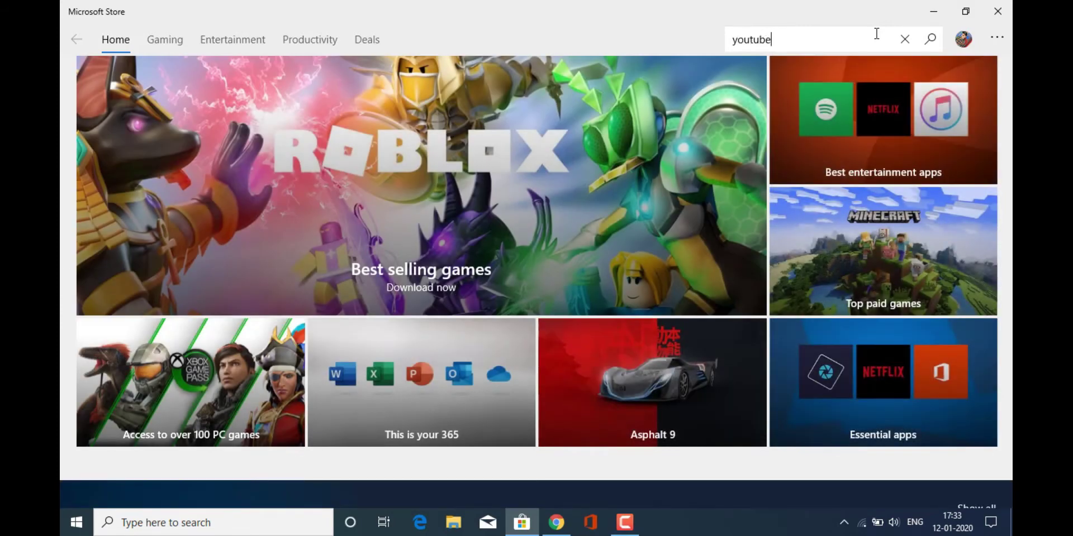
{"action": "key", "text": "Return"}
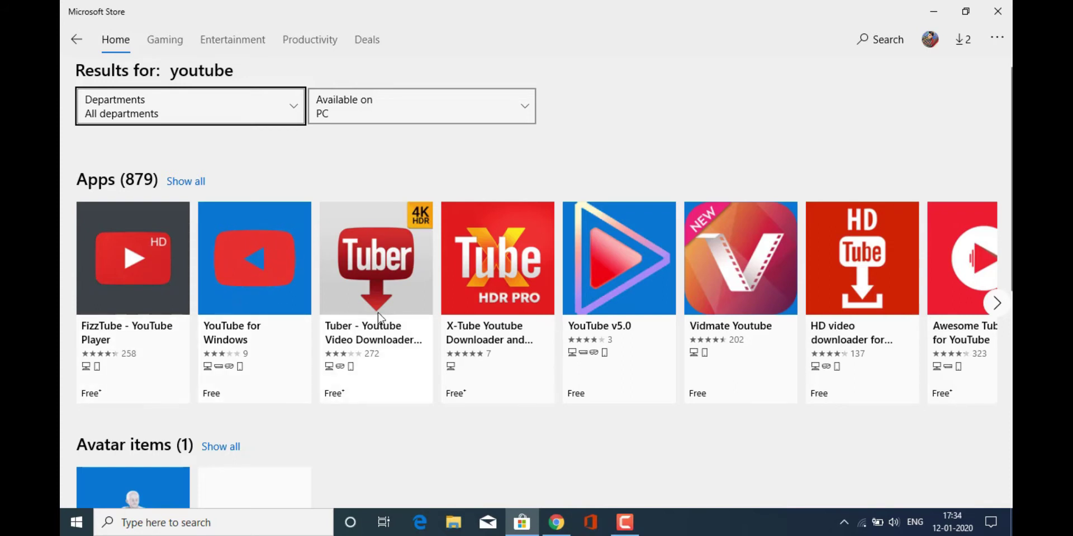
Step: Expand the youtube app results and scroll through the list
{"action": "left_click", "coordinate": [997, 302]}
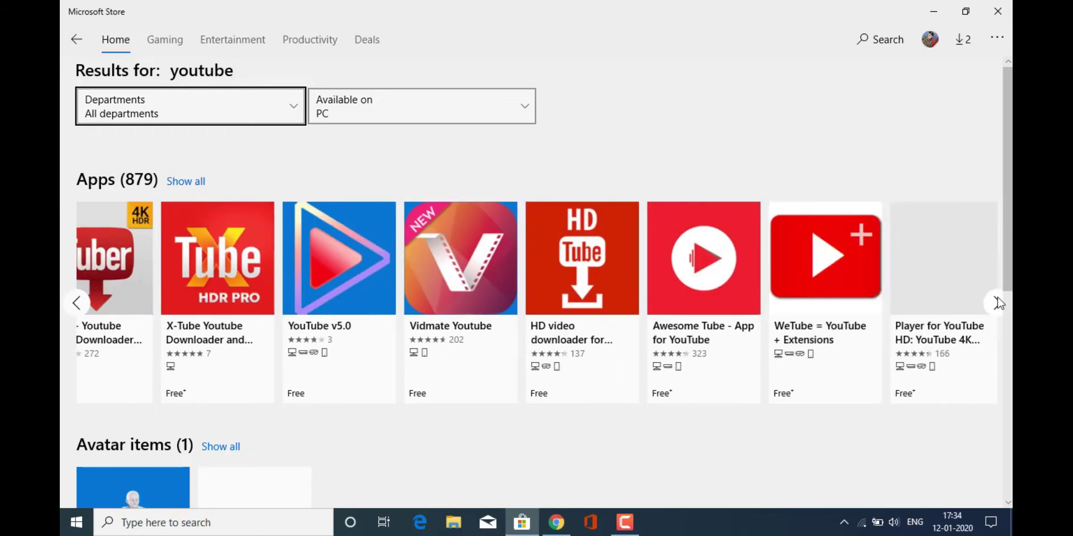
{"action": "scroll", "coordinate": [536, 280], "scroll_direction": "down", "scroll_amount": 4}
{"action": "scroll", "coordinate": [537, 279], "scroll_direction": "down", "scroll_amount": 5}
{"action": "scroll", "coordinate": [536, 279], "scroll_direction": "up", "scroll_amount": 9}
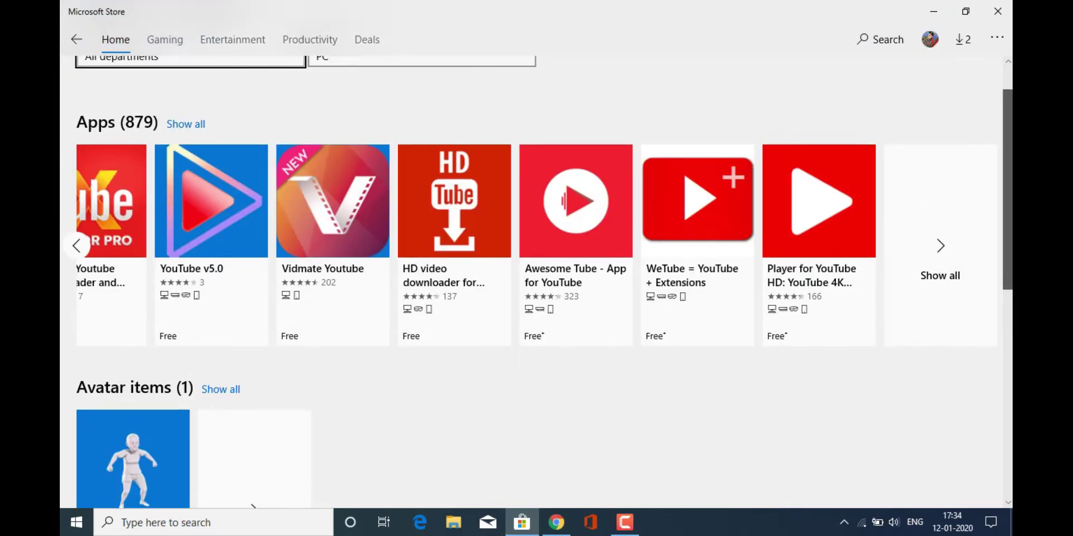
{"action": "scroll", "coordinate": [1007, 190], "scroll_direction": "up", "scroll_amount": 1}
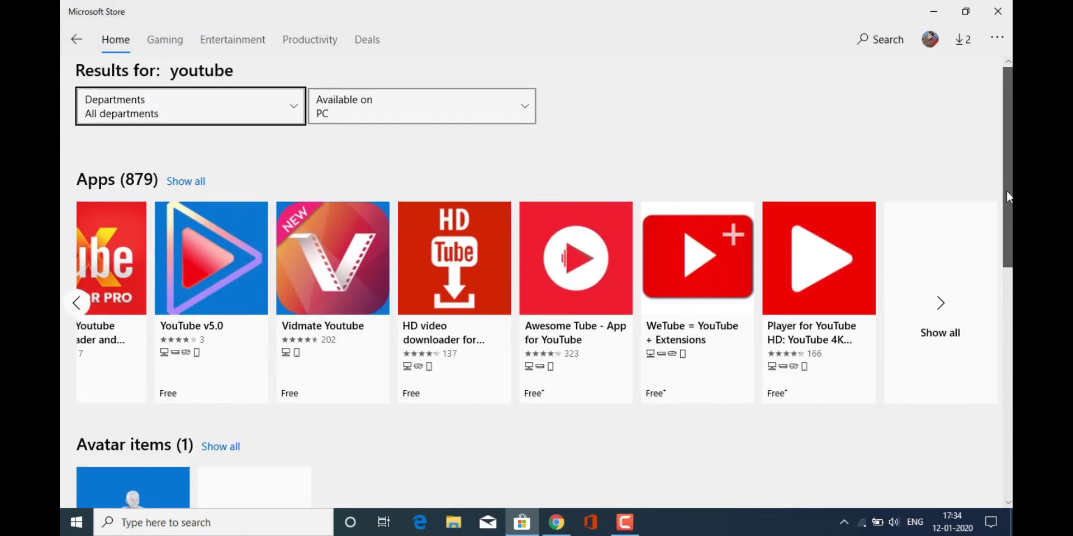
{"action": "left_click", "coordinate": [881, 43]}
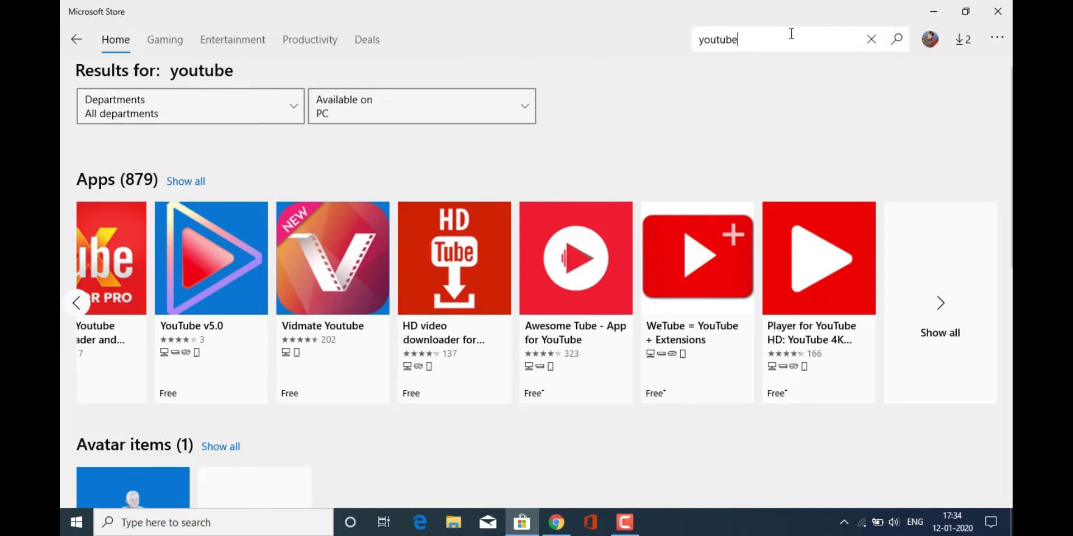
Step: Search the Store in turn for 'amazon prime video', 'hotstar' and 'netflix'
{"action": "key", "text": "BackSpace"}
{"action": "key", "text": "BackSpace"}
{"action": "key", "text": "BackSpace"}
{"action": "key", "text": "BackSpace"}
{"action": "key", "text": "BackSpace"}
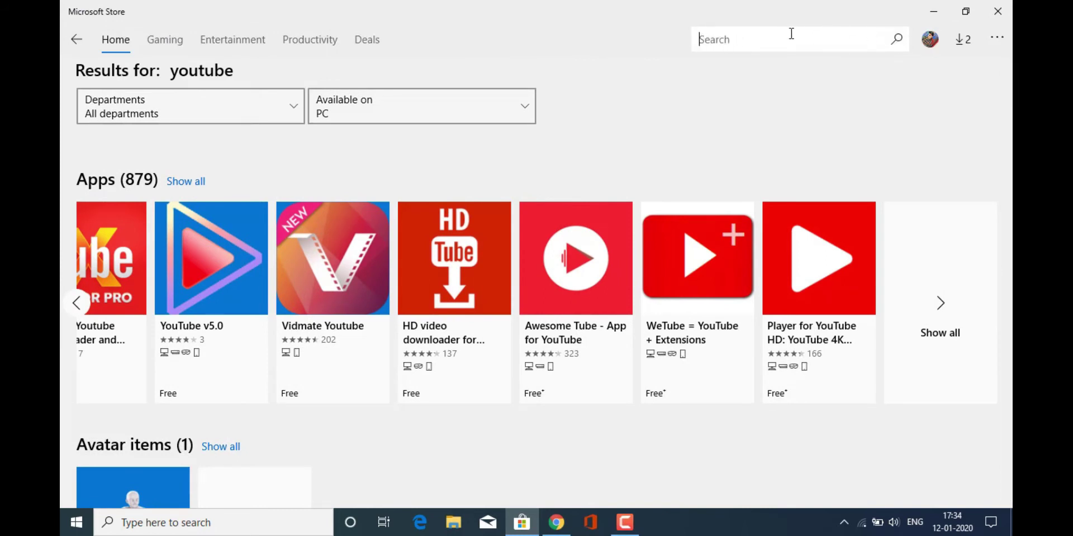
{"action": "type", "text": "amaz"}
{"action": "type", "text": "on pr"}
{"action": "type", "text": "ime v"}
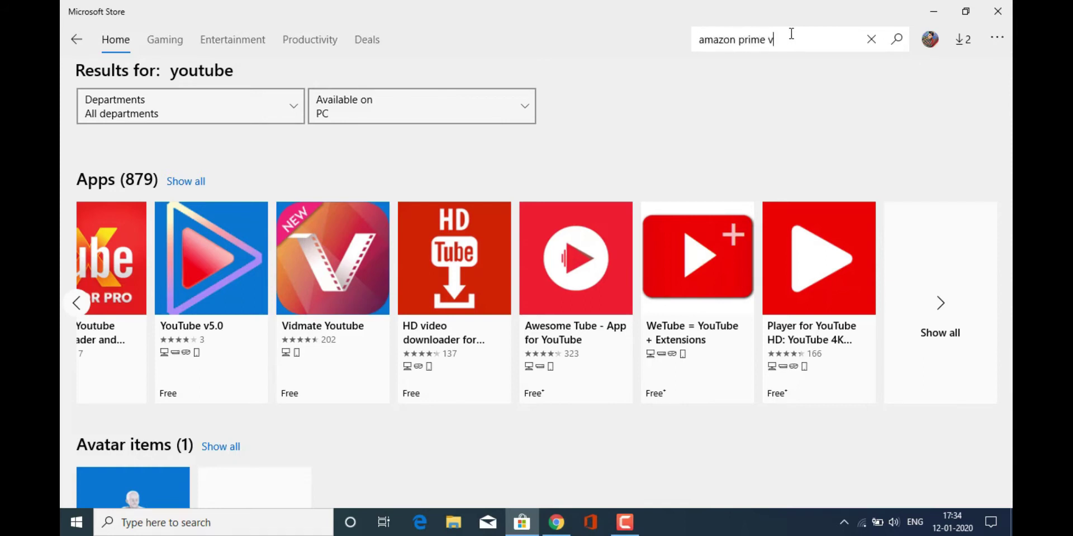
{"action": "type", "text": "i"}
{"action": "type", "text": "deo"}
{"action": "key", "text": "Return"}
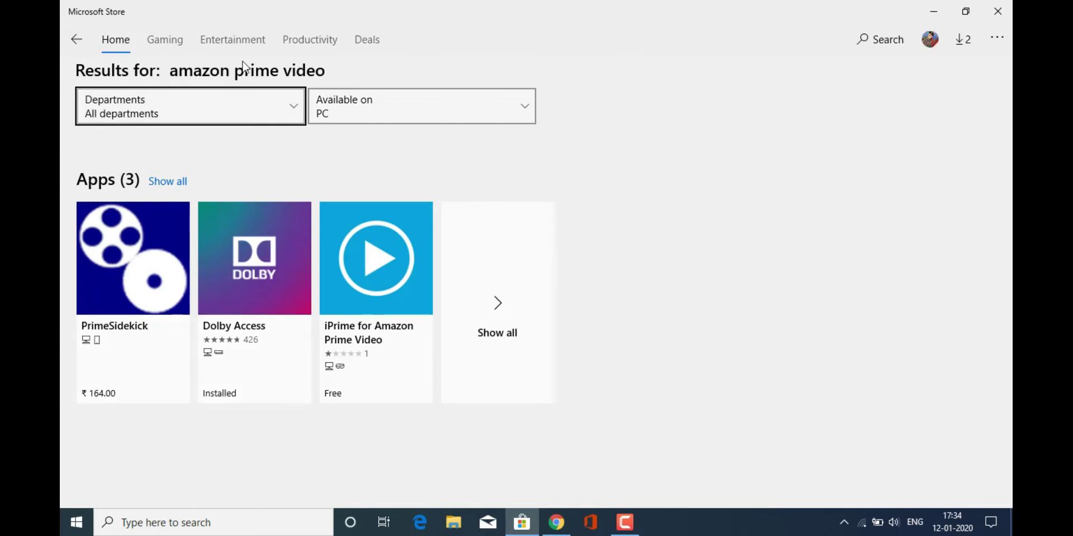
{"action": "left_click", "coordinate": [891, 46]}
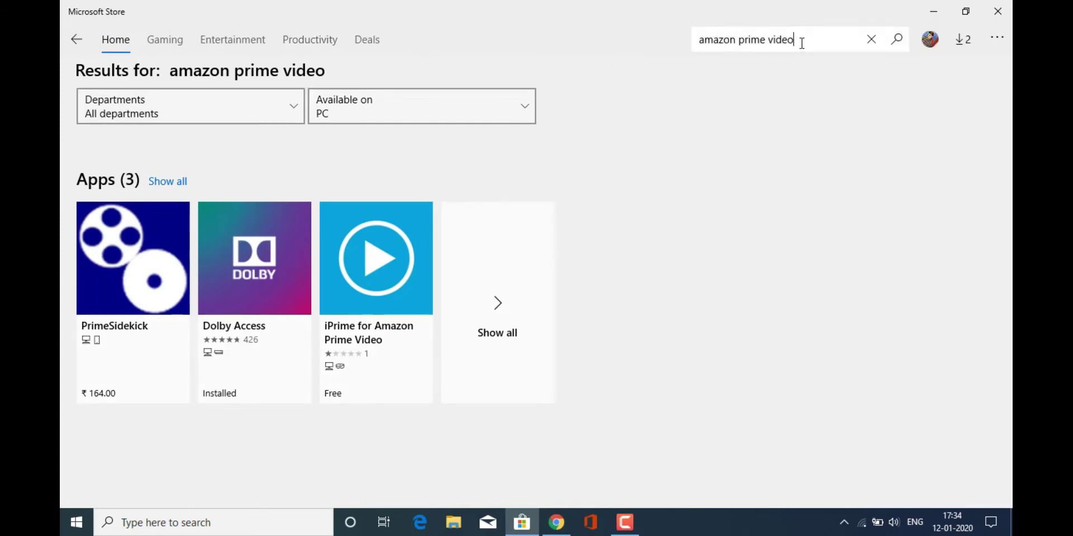
{"action": "key", "text": "BackSpace"}
{"action": "key", "text": "BackSpace"}
{"action": "key", "text": "BackSpace"}
{"action": "key", "text": "BackSpace"}
{"action": "key", "text": "BackSpace"}
{"action": "key", "text": "BackSpace"}
{"action": "key", "text": "BackSpace"}
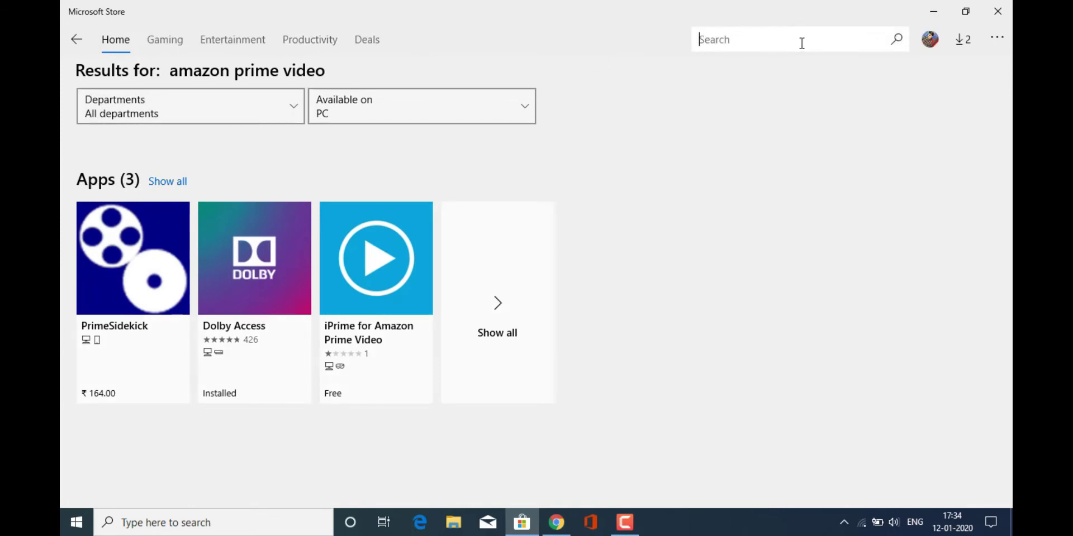
{"action": "type", "text": "hots"}
{"action": "type", "text": "tar"}
{"action": "key", "text": "Return"}
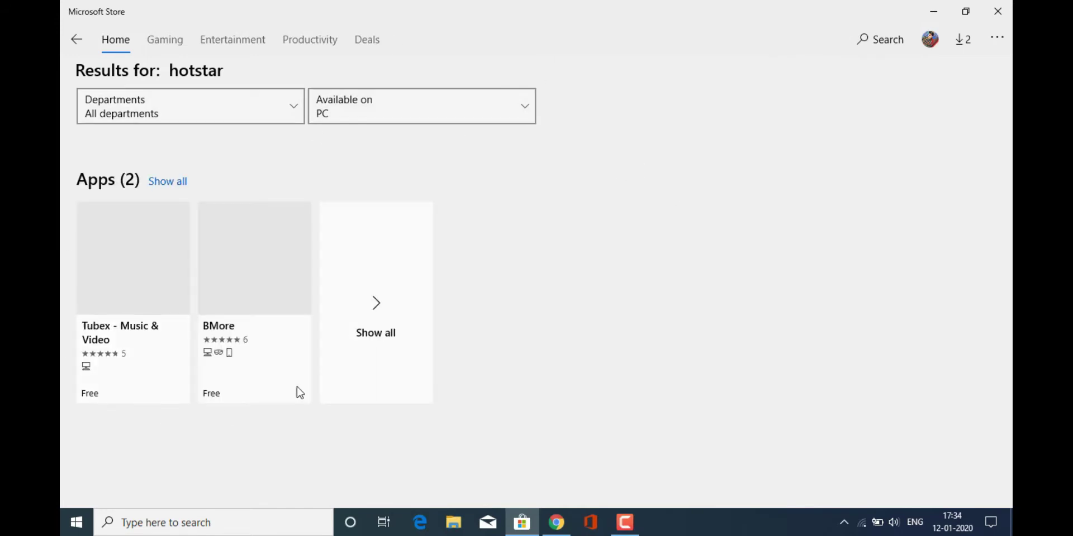
{"action": "left_click", "coordinate": [885, 38]}
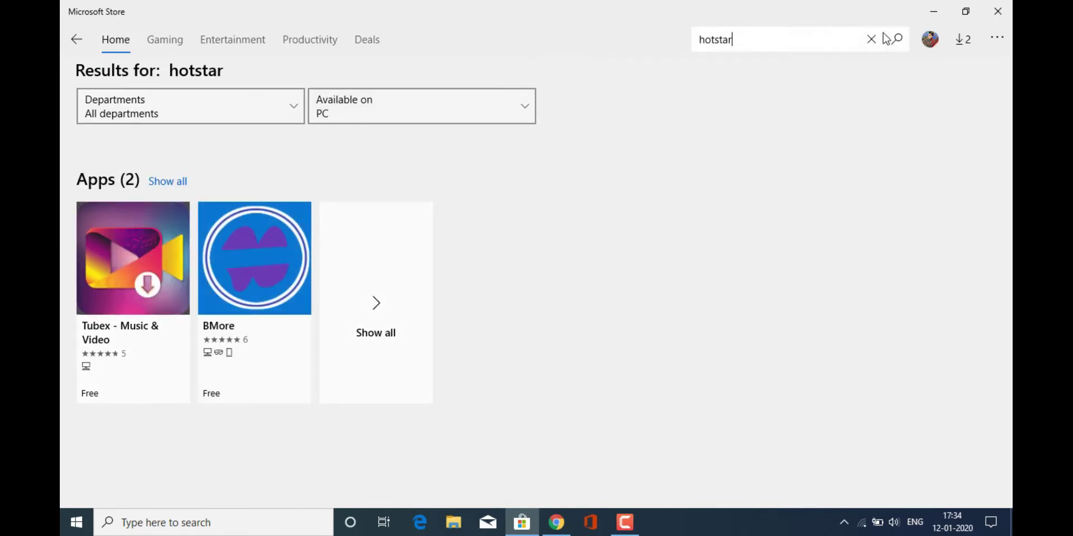
{"action": "key", "text": "BackSpace"}
{"action": "key", "text": "BackSpace"}
{"action": "key", "text": "BackSpace"}
{"action": "key", "text": "BackSpace"}
{"action": "key", "text": "BackSpace"}
{"action": "key", "text": "BackSpace"}
{"action": "type", "text": "ne"}
{"action": "type", "text": "tflix"}
{"action": "key", "text": "Return"}
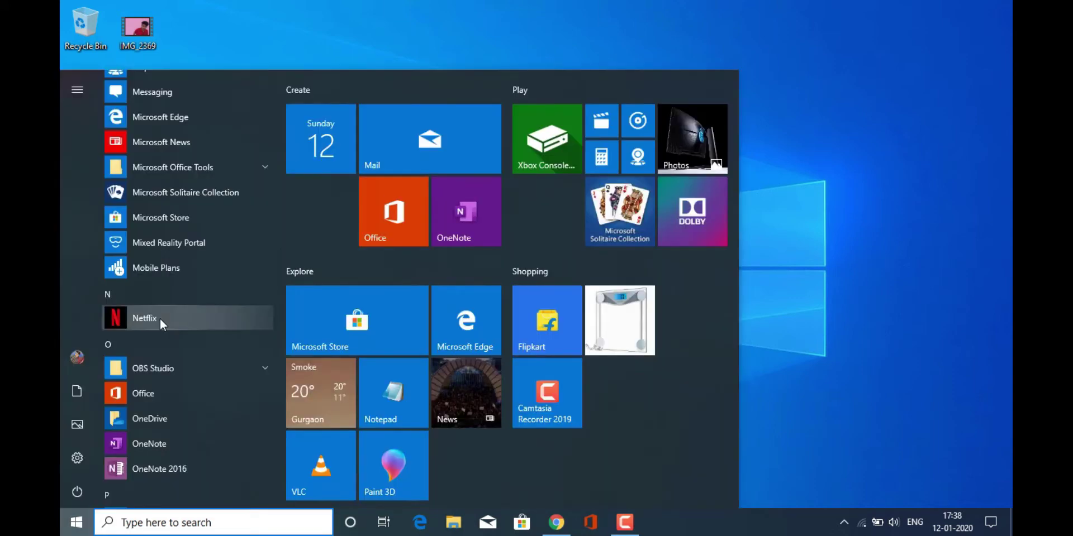
Step: Drag Netflix from the Start app list onto the desktop and sort icons by name
{"action": "left_click", "coordinate": [159, 319]}
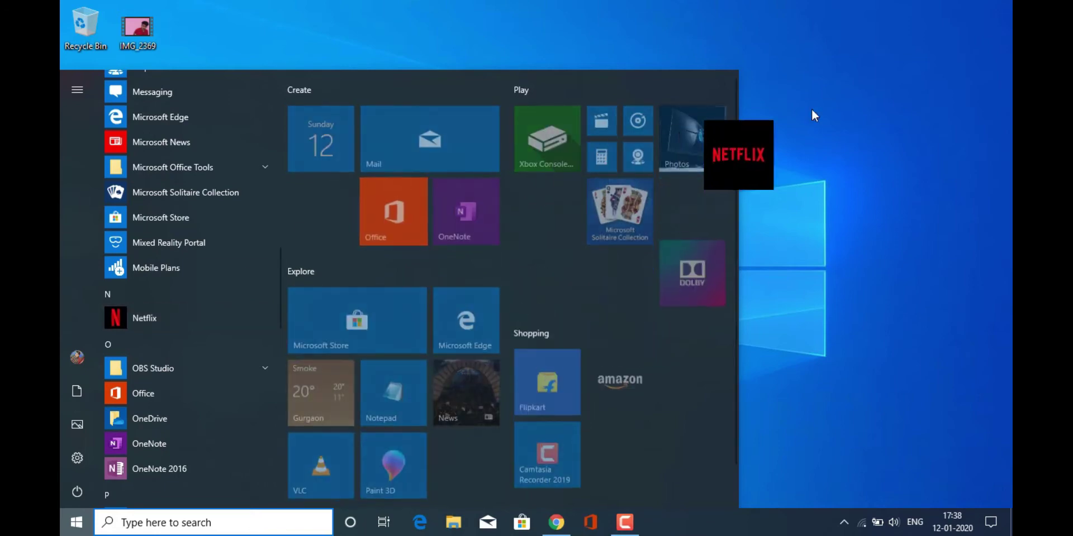
{"action": "left_click_drag", "start_coordinate": [159, 319], "coordinate": [839, 106]}
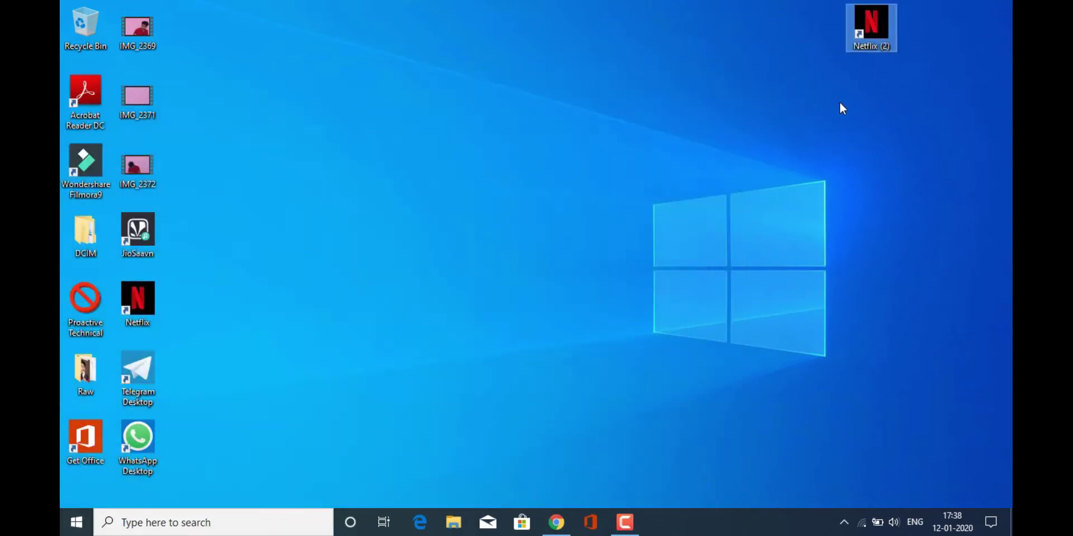
{"action": "mouse_move", "coordinate": [869, 35]}
{"action": "left_mouse_down"}
{"action": "mouse_move", "coordinate": [242, 190]}
{"action": "mouse_move", "coordinate": [188, 139]}
{"action": "left_mouse_up"}
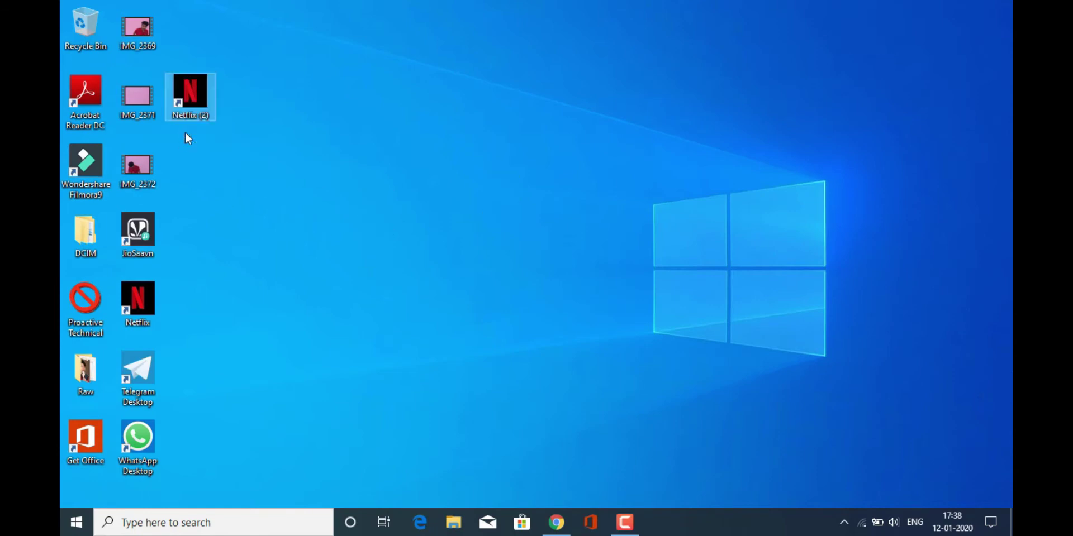
{"action": "right_click", "coordinate": [375, 65]}
{"action": "mouse_move", "coordinate": [435, 89]}
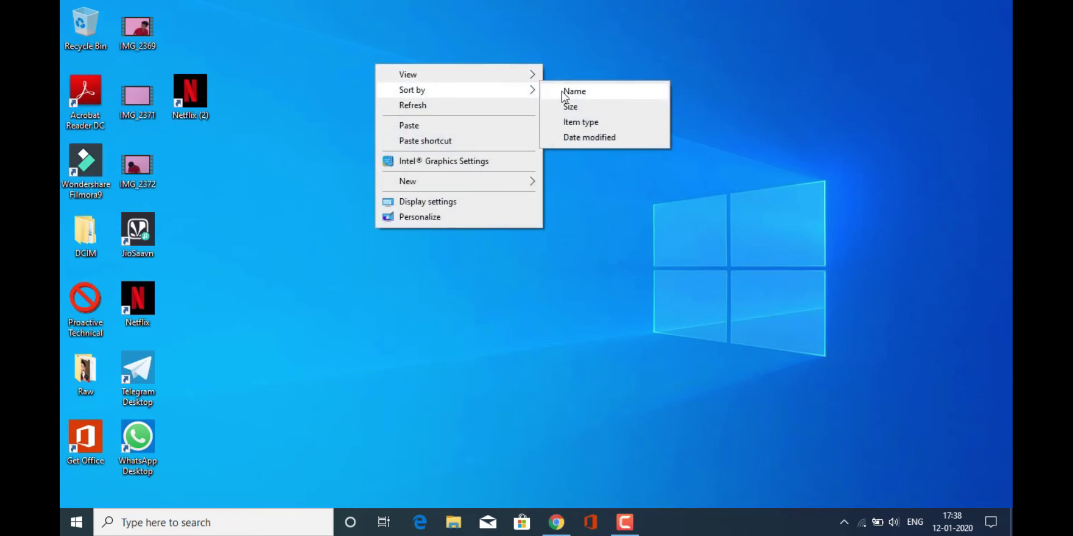
{"action": "left_click", "coordinate": [577, 93]}
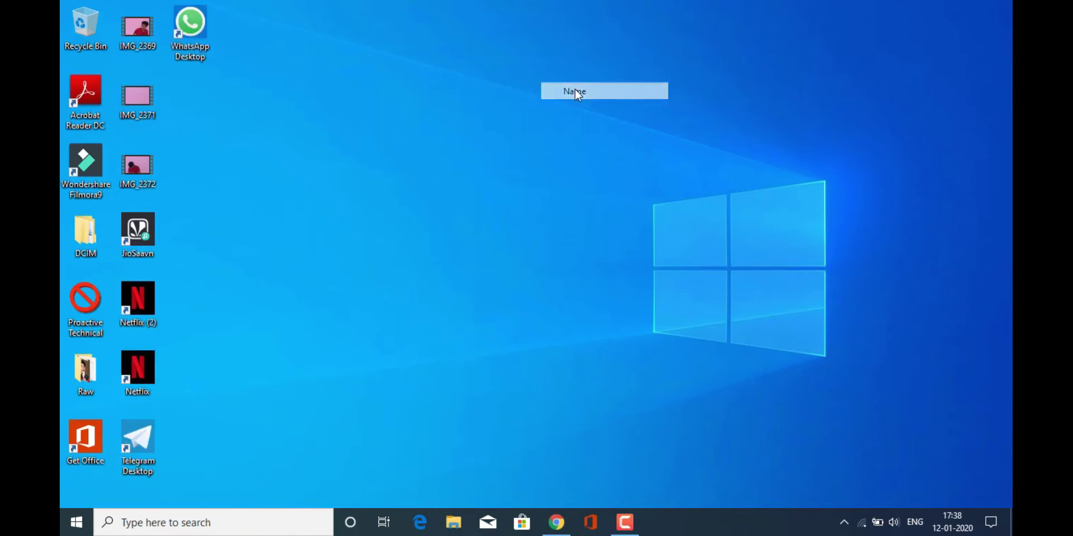
Step: Delete the duplicate Netflix (2) shortcut and refresh the desktop
{"action": "right_click", "coordinate": [136, 306]}
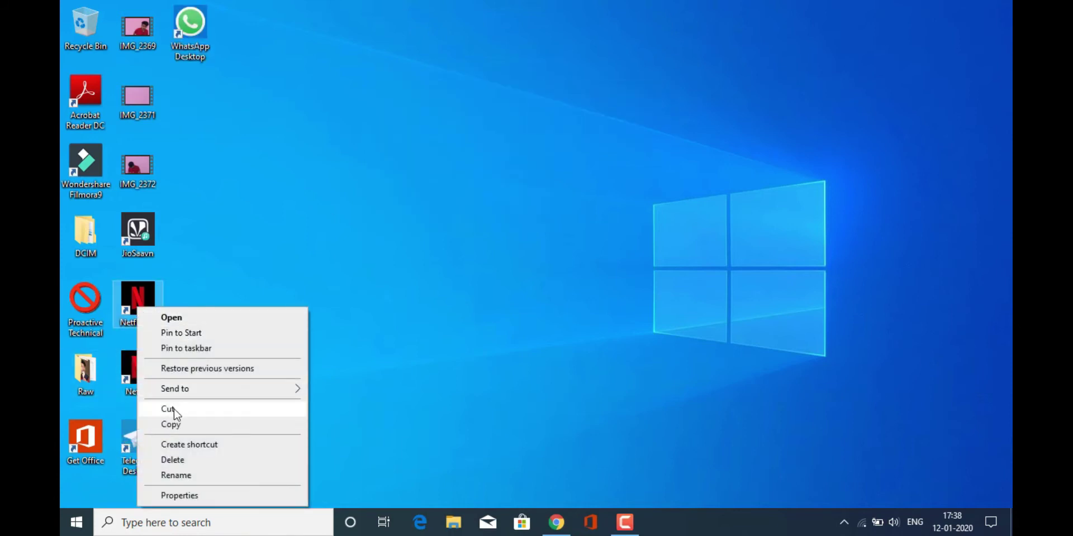
{"action": "left_click", "coordinate": [176, 459]}
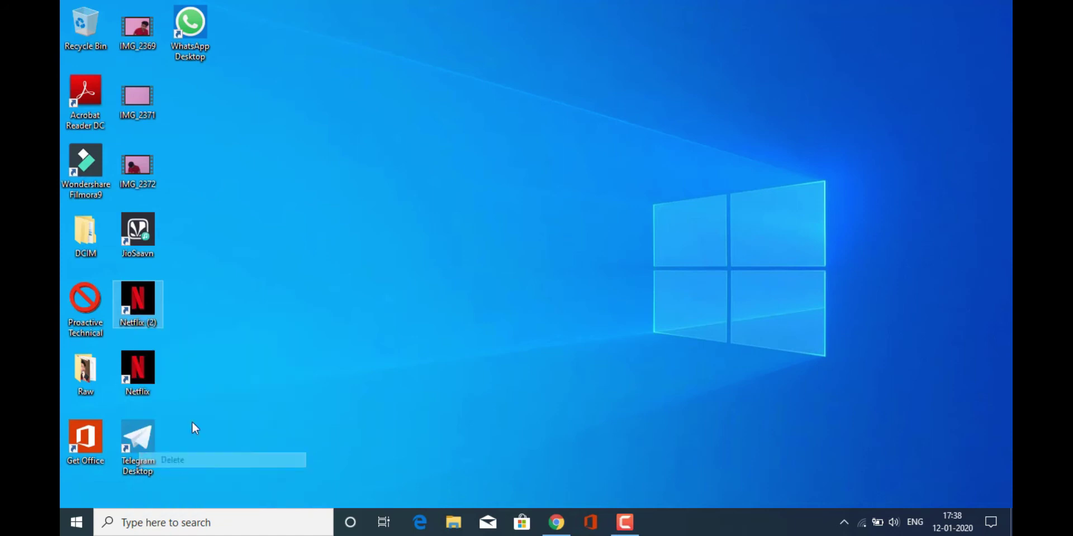
{"action": "right_click", "coordinate": [280, 162]}
{"action": "left_click", "coordinate": [316, 203]}
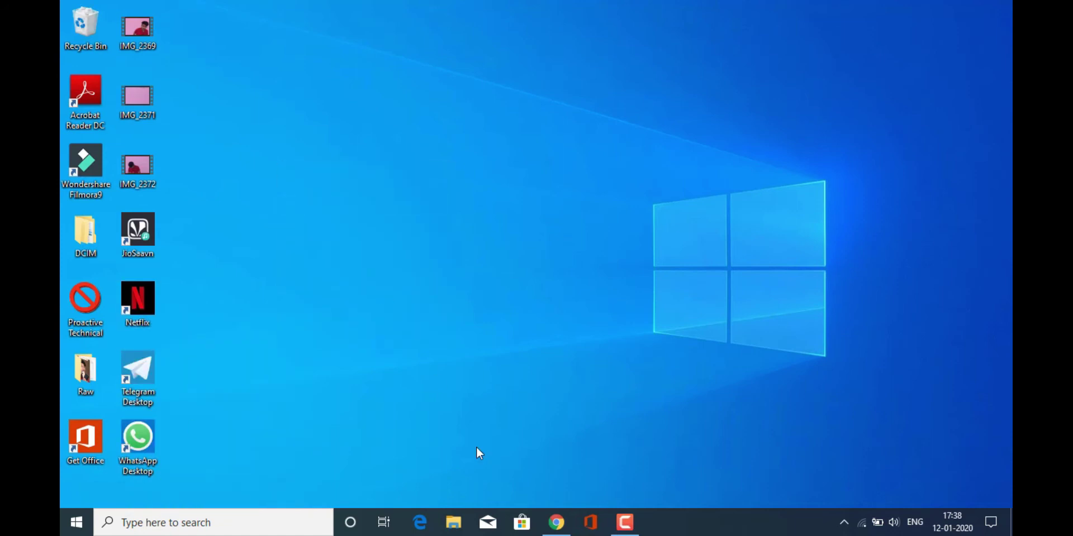
Step: Launch Chrome, search Google for 'youtube', open youtube.com, and open Chrome's three-dot menu
{"action": "left_click", "coordinate": [557, 525]}
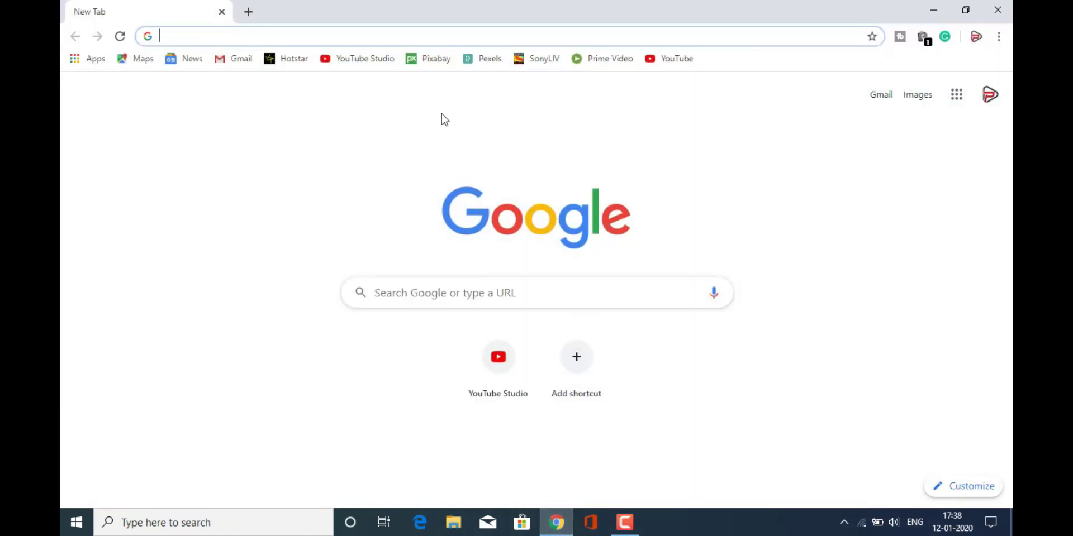
{"action": "left_click", "coordinate": [454, 292]}
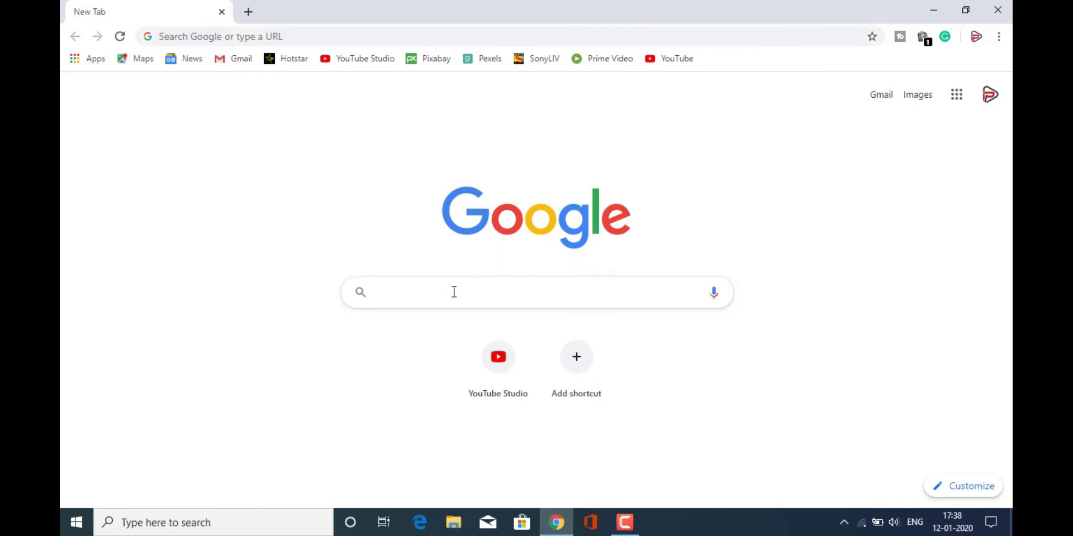
{"action": "type", "text": "you"}
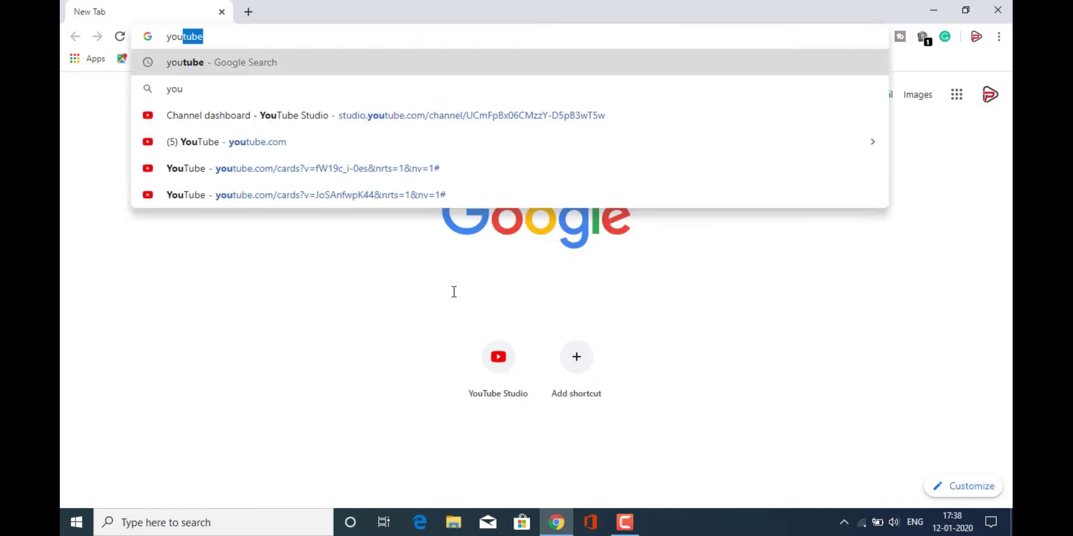
{"action": "type", "text": "tube"}
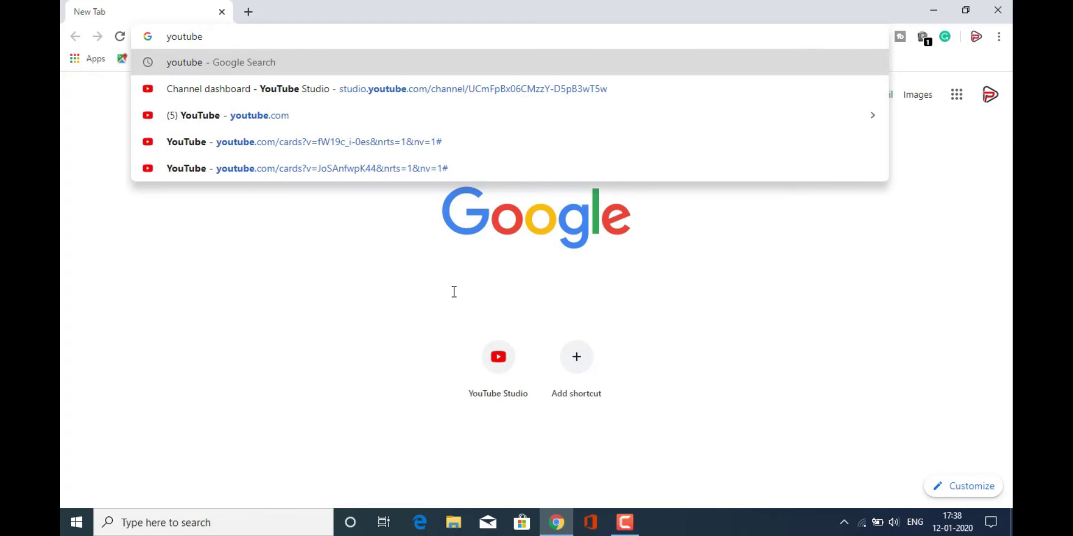
{"action": "key", "text": "Return"}
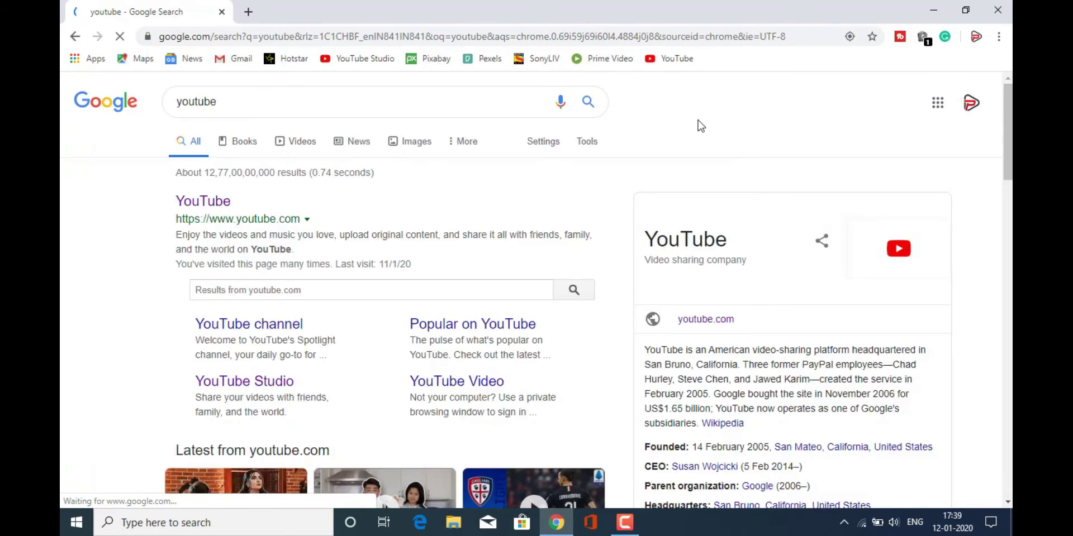
{"action": "left_click", "coordinate": [213, 202]}
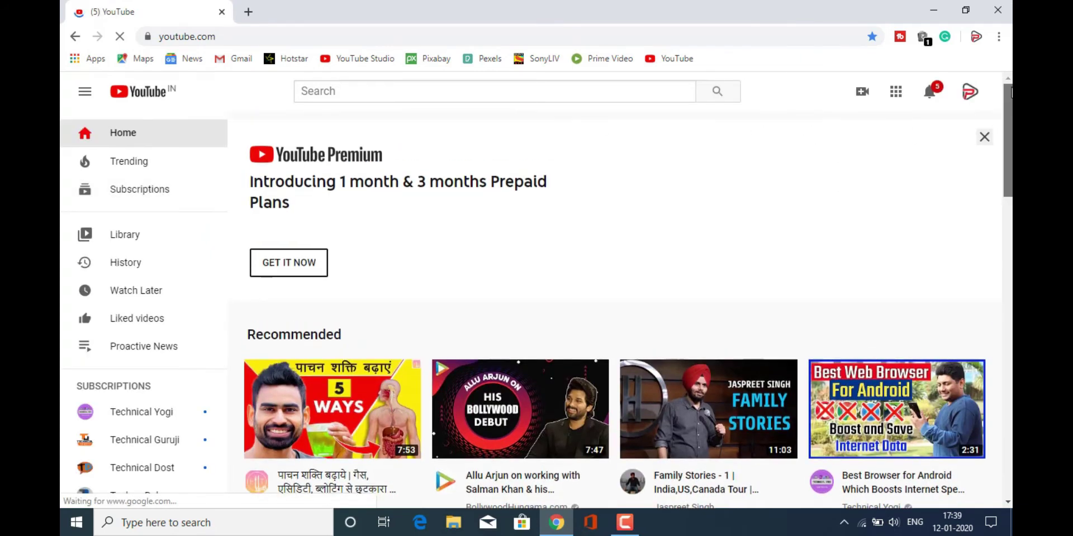
{"action": "left_click", "coordinate": [998, 36]}
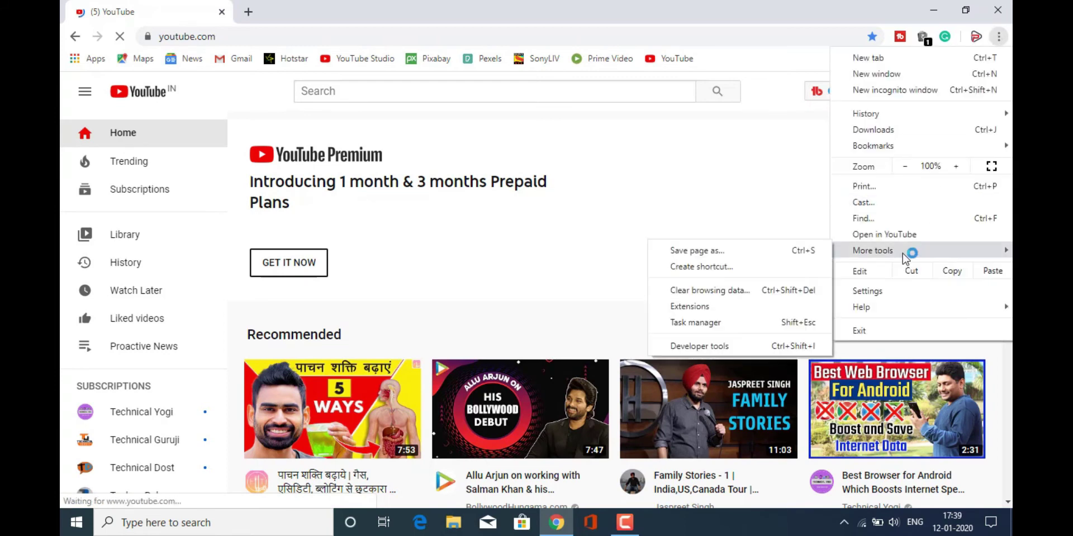
{"action": "mouse_move", "coordinate": [873, 250]}
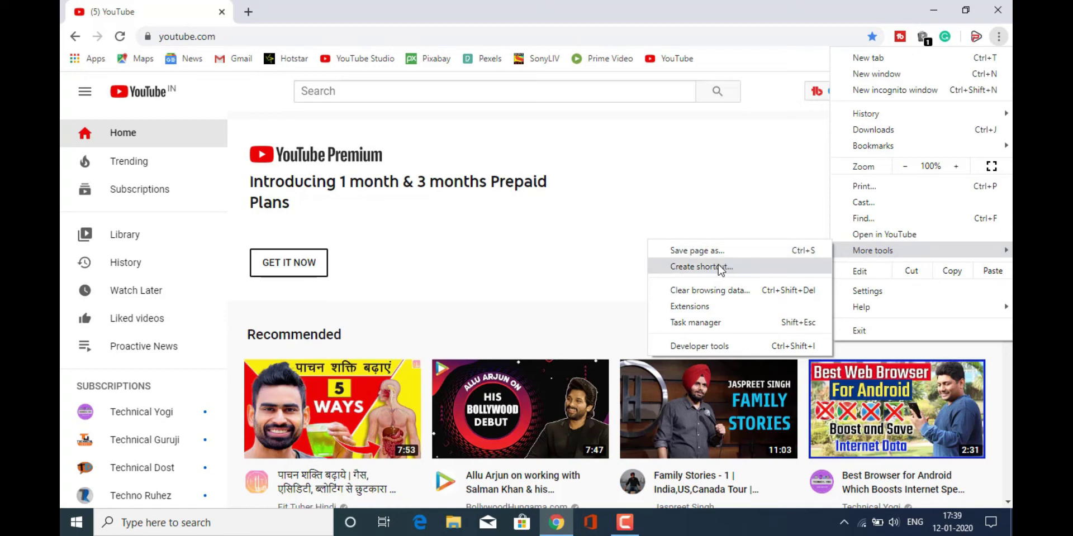
Step: Create a Chrome shortcut for the YouTube home page, keeping the name 'YouTube'
{"action": "left_click", "coordinate": [721, 268]}
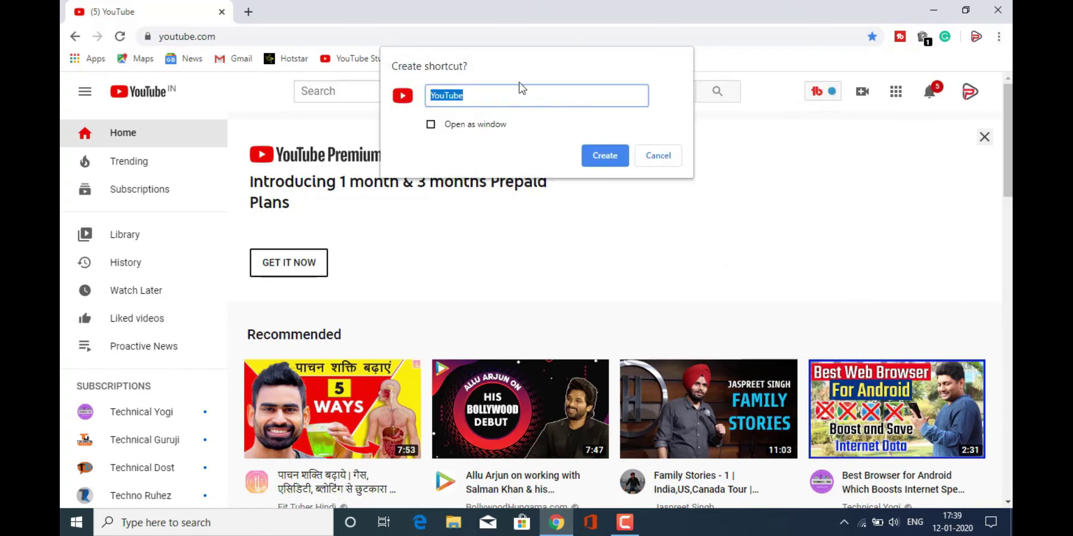
{"action": "left_click", "coordinate": [505, 85]}
{"action": "left_click", "coordinate": [603, 159]}
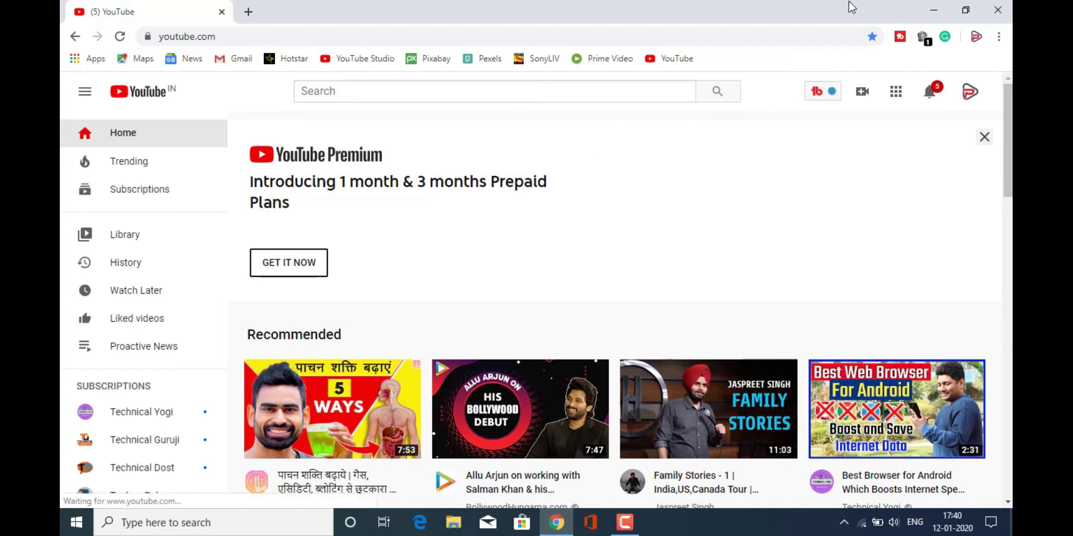
Step: Minimize Chrome and launch YouTube from the new desktop shortcut
{"action": "left_click", "coordinate": [929, 9]}
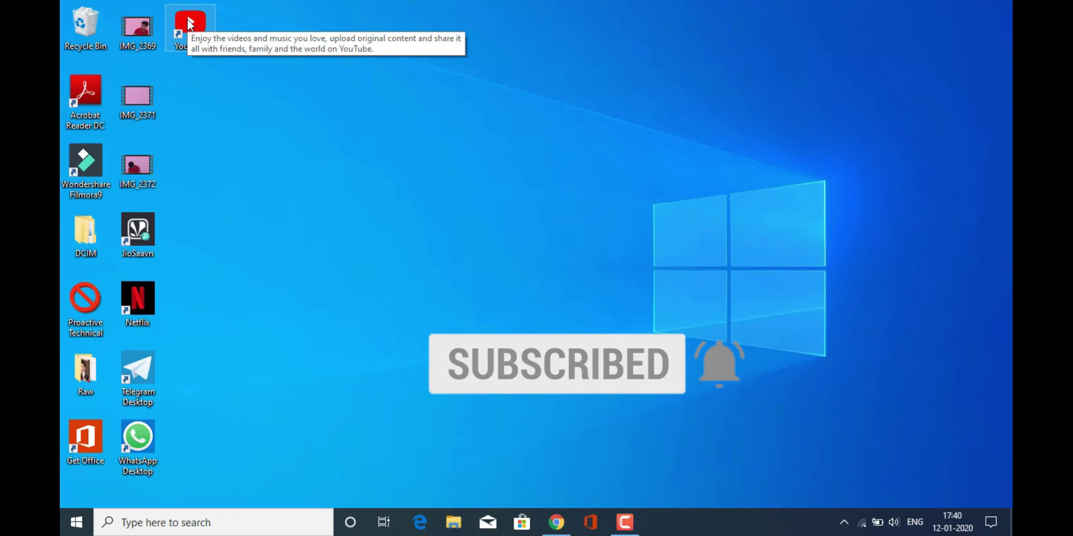
{"action": "double_click", "coordinate": [189, 23]}
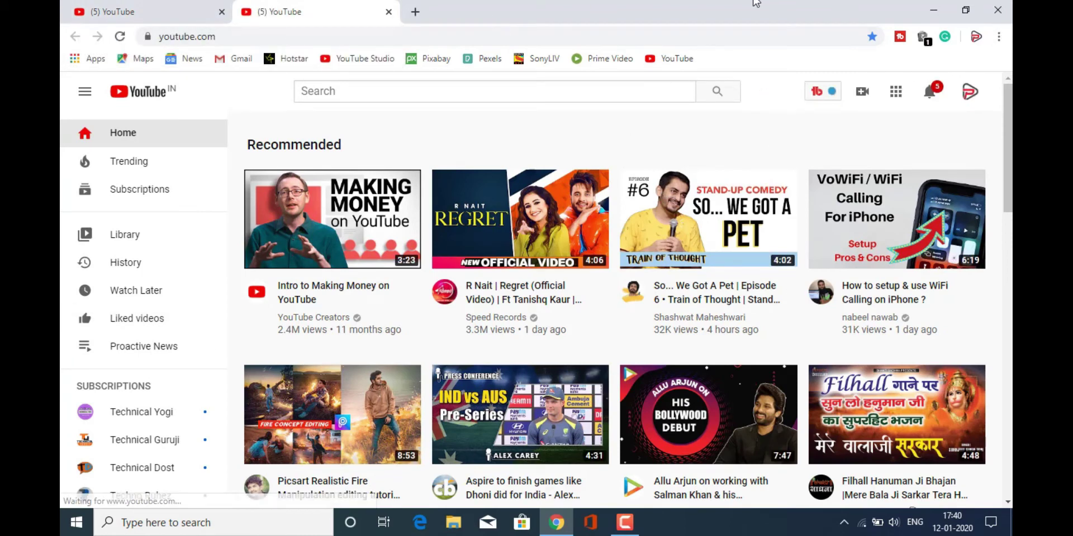
Step: Close the duplicate tab and create a YouTube shortcut with 'Open as window' ticked
{"action": "left_click", "coordinate": [389, 12]}
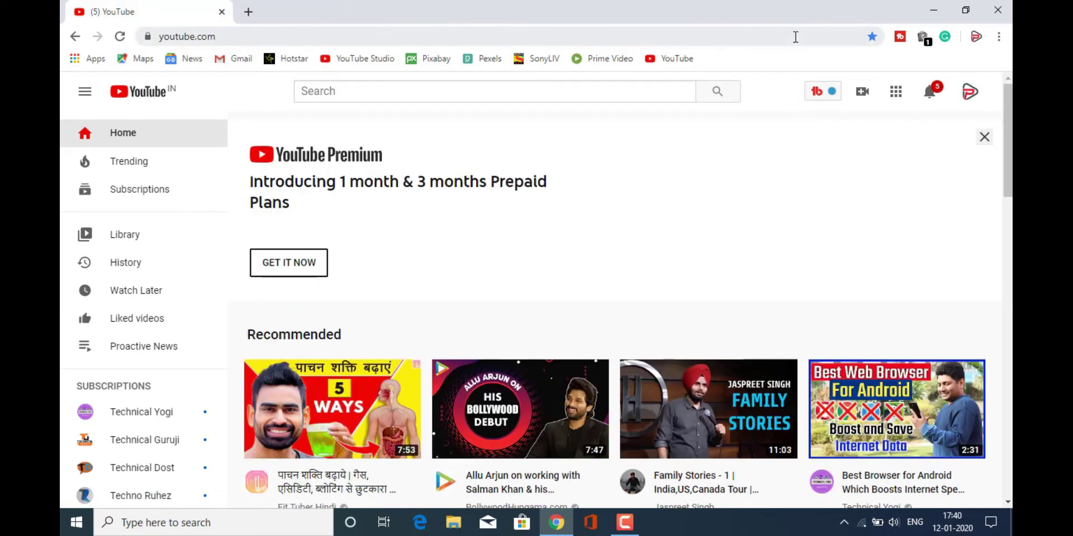
{"action": "left_click", "coordinate": [998, 36]}
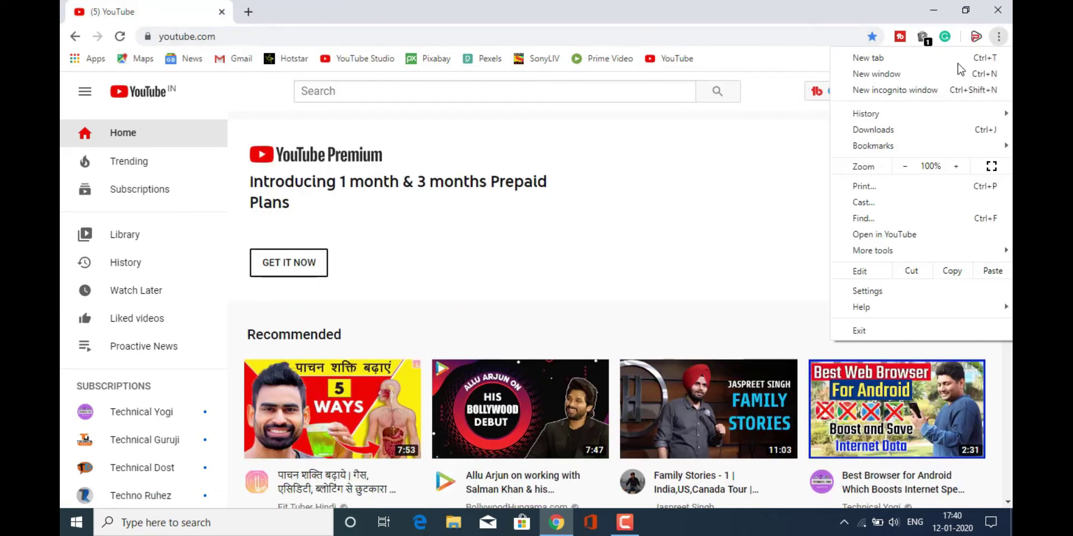
{"action": "mouse_move", "coordinate": [873, 251]}
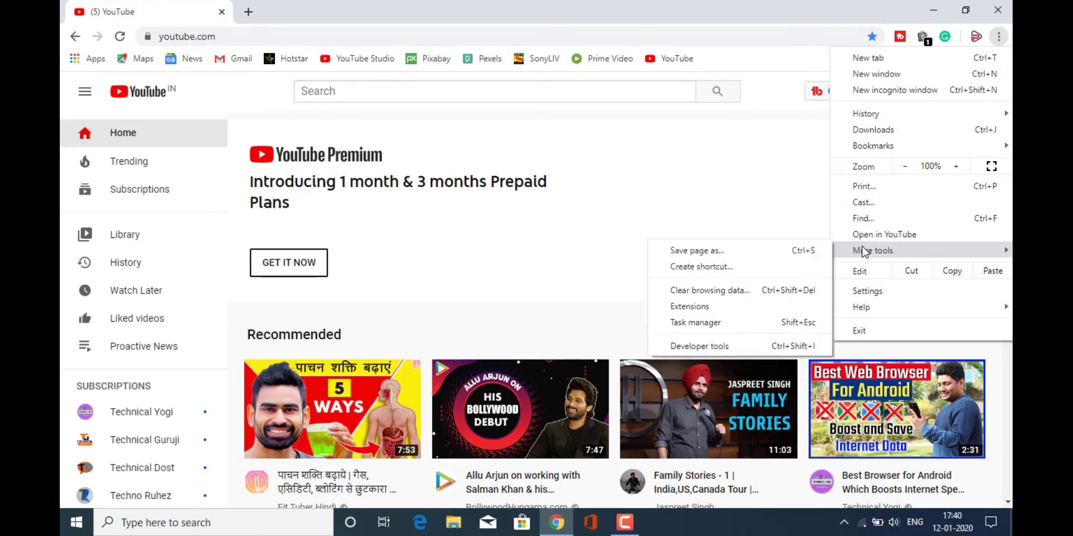
{"action": "left_click", "coordinate": [765, 268]}
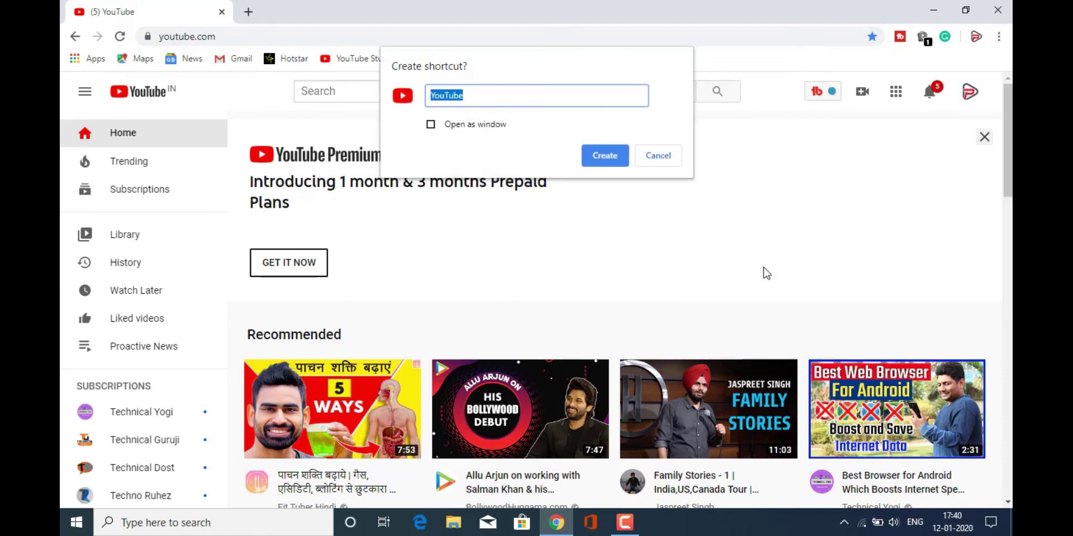
{"action": "left_click", "coordinate": [431, 125]}
{"action": "left_click", "coordinate": [605, 156]}
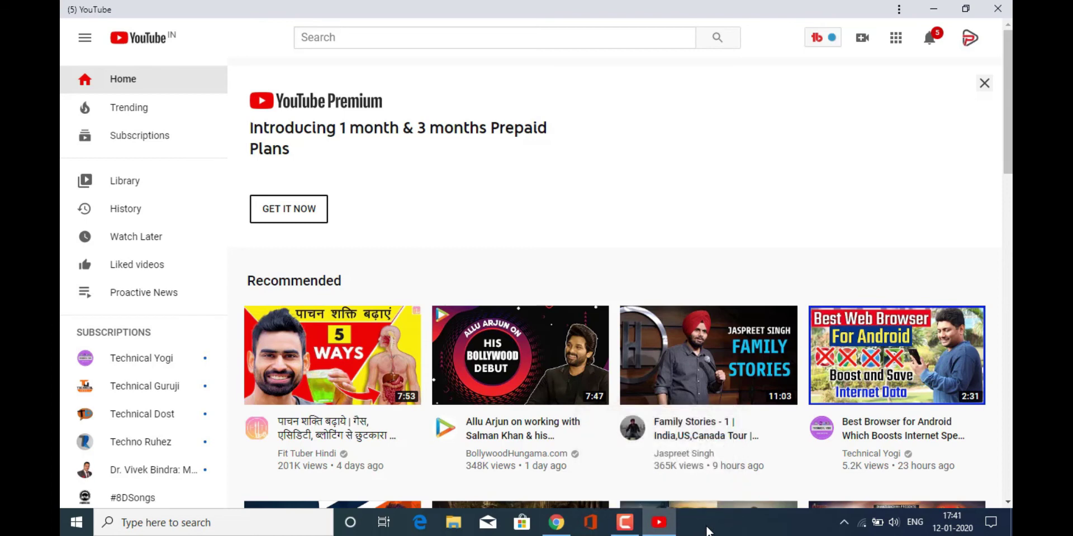
Step: Minimize the YouTube app window and Chrome, then close the standalone YouTube app
{"action": "left_click", "coordinate": [930, 6]}
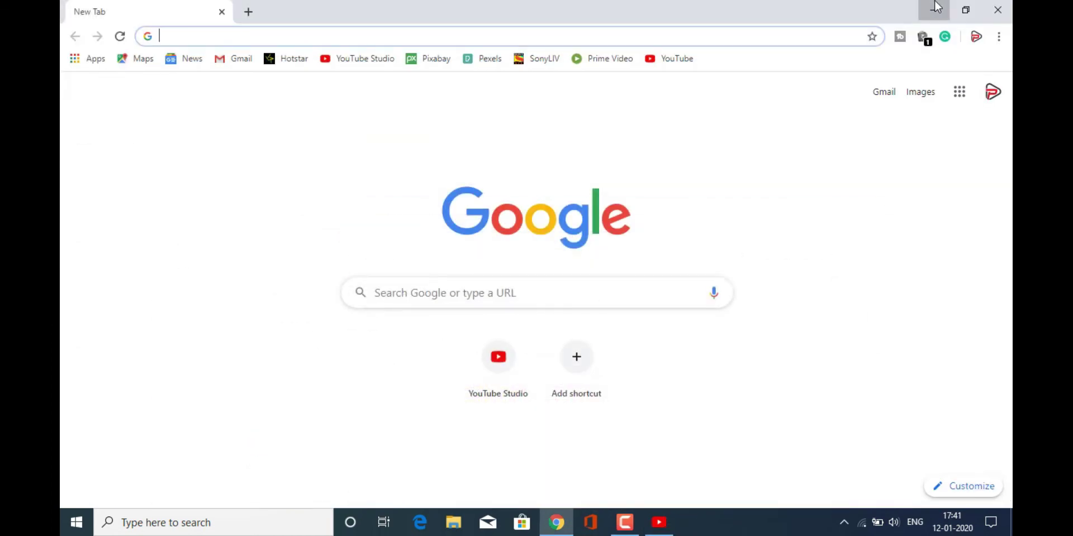
{"action": "left_click", "coordinate": [936, 6]}
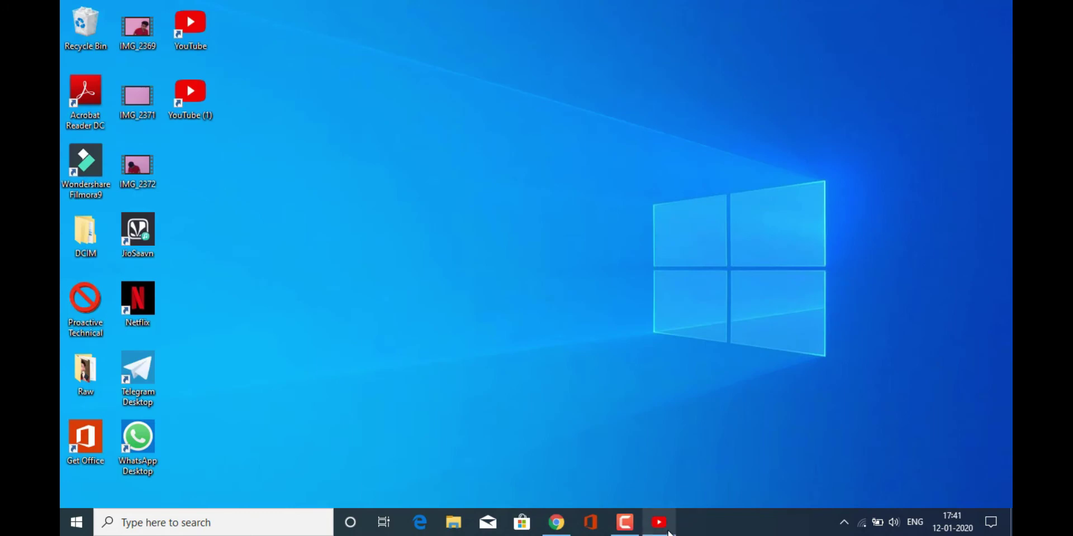
{"action": "mouse_move", "coordinate": [658, 522]}
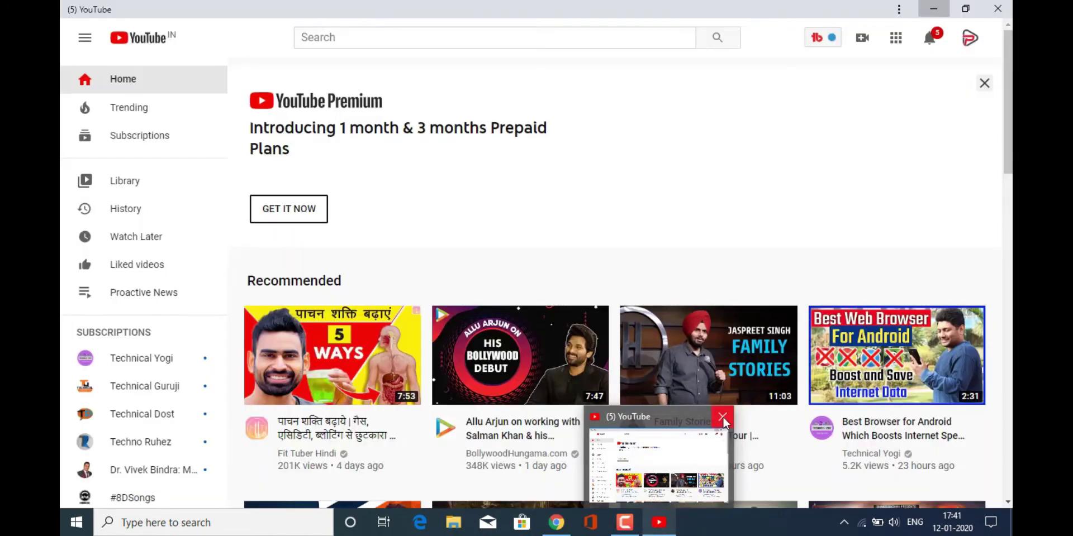
{"action": "left_click", "coordinate": [723, 417]}
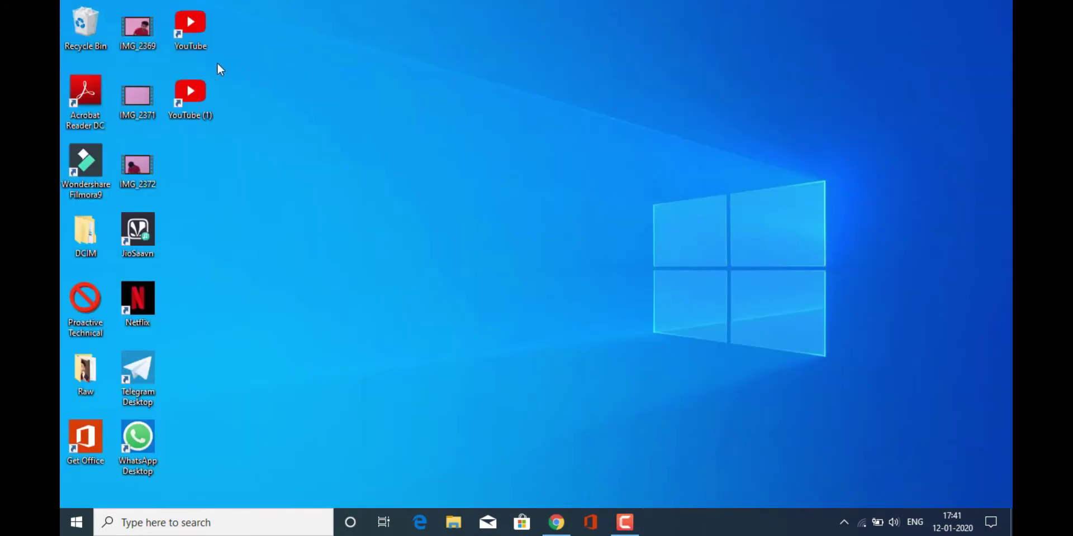
Step: Launch the YouTube (1) desktop shortcut, maximize it, scroll the feed, then close it
{"action": "double_click", "coordinate": [189, 93]}
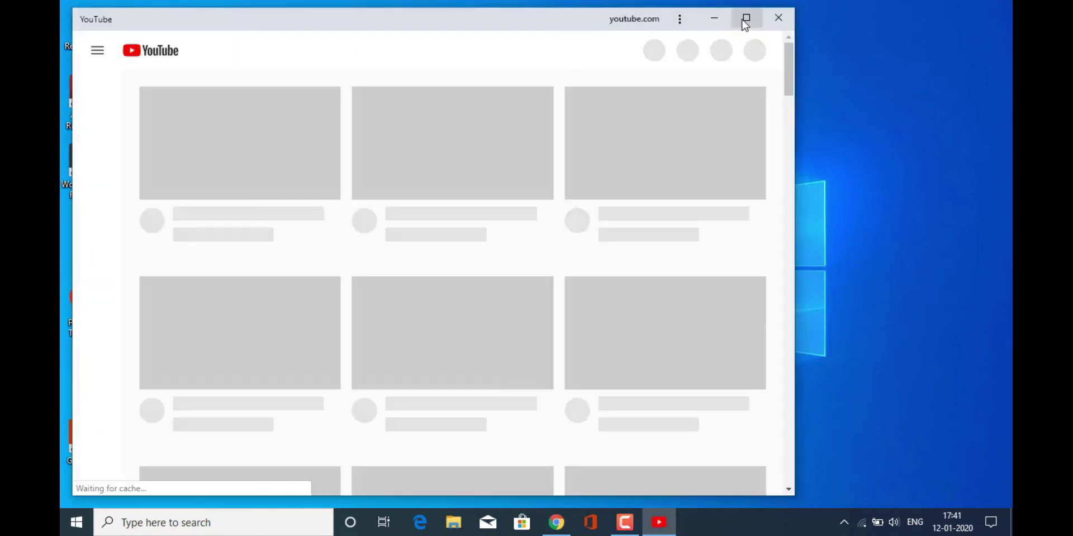
{"action": "left_click", "coordinate": [745, 20]}
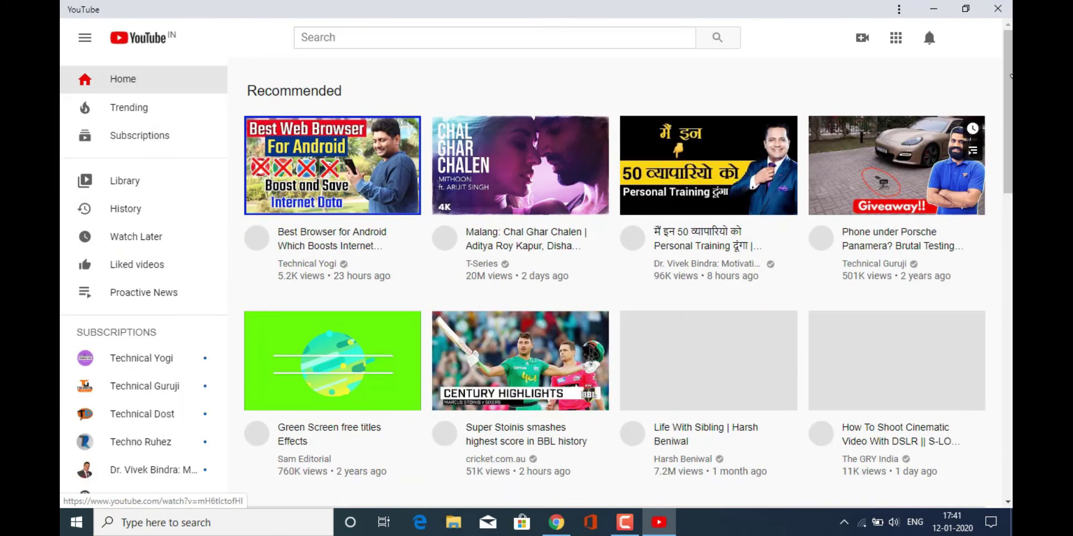
{"action": "scroll", "coordinate": [615, 279], "scroll_direction": "down", "scroll_amount": 3}
{"action": "scroll", "coordinate": [614, 280], "scroll_direction": "down", "scroll_amount": 5}
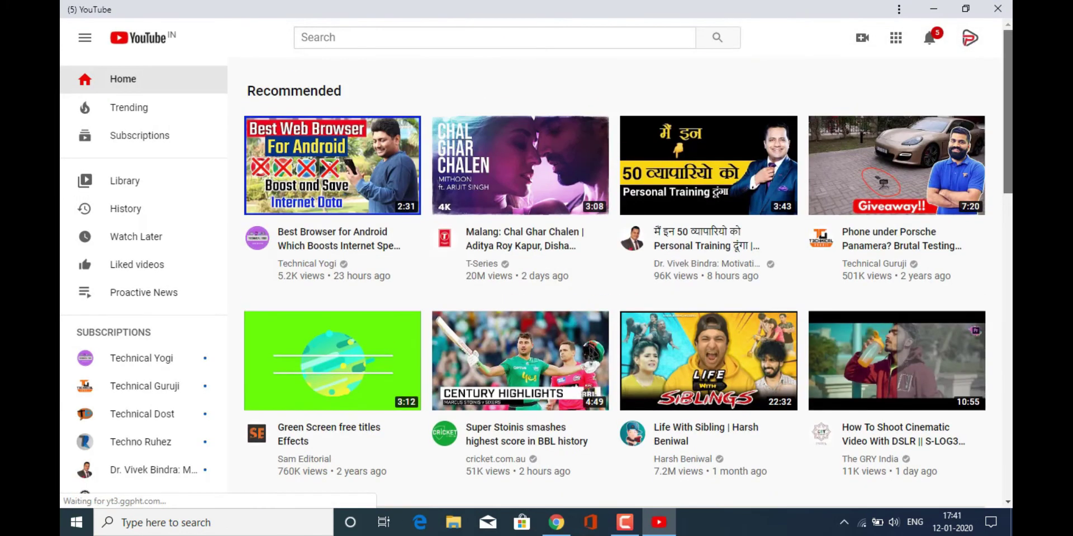
{"action": "scroll", "coordinate": [615, 279], "scroll_direction": "down", "scroll_amount": 4}
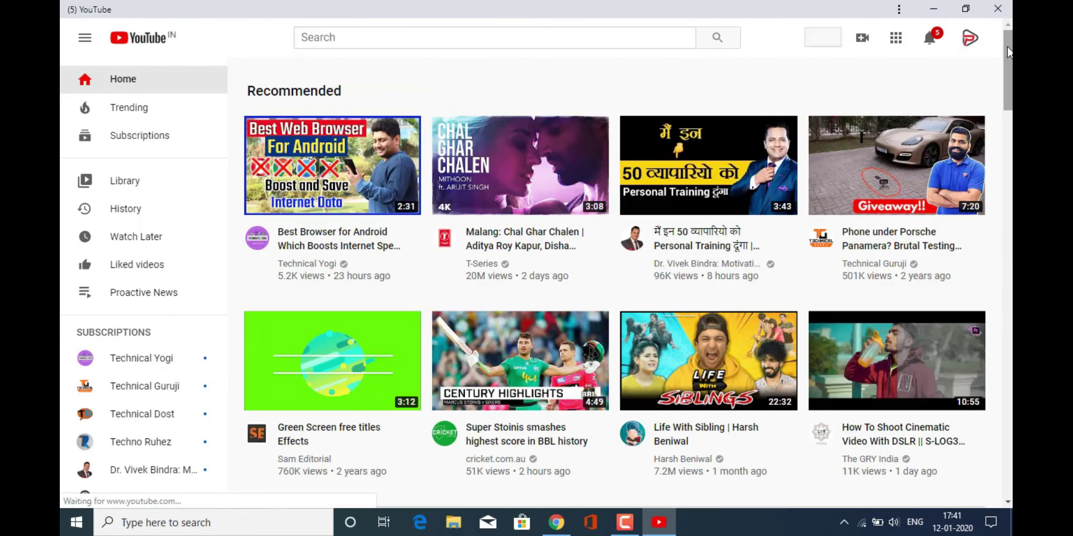
{"action": "scroll", "coordinate": [614, 279], "scroll_direction": "down", "scroll_amount": 8}
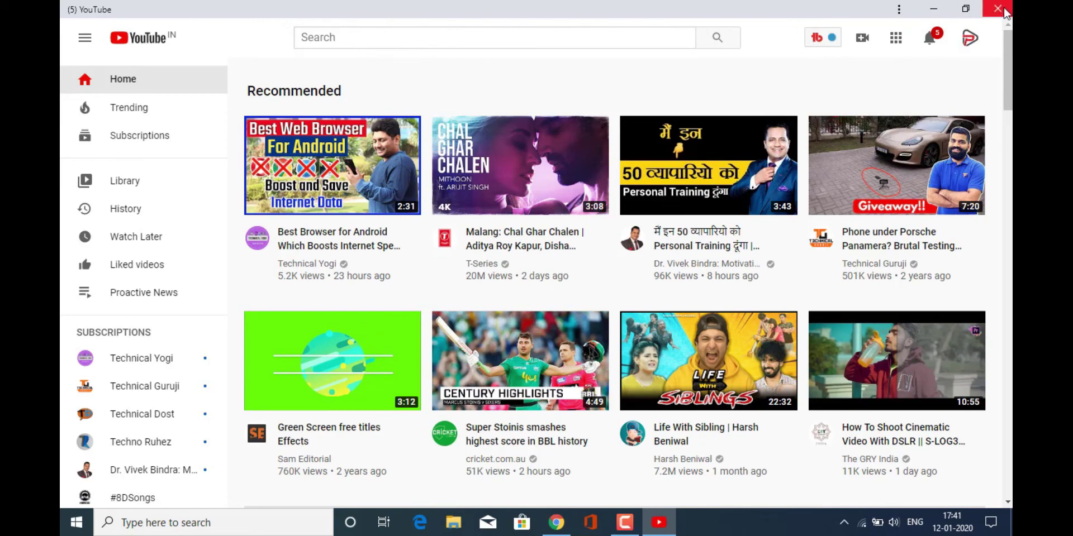
{"action": "left_click", "coordinate": [1003, 10]}
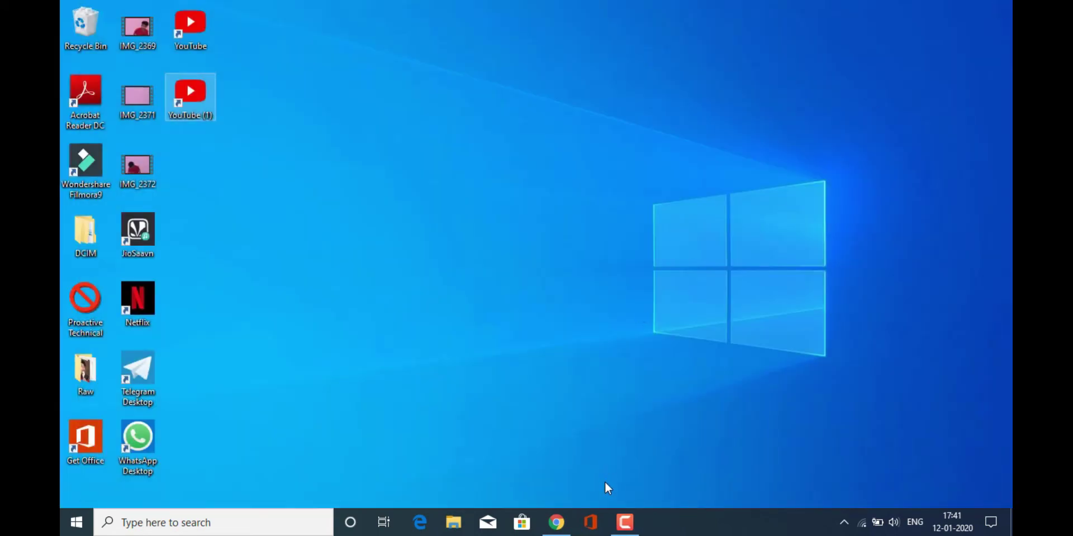
Step: Restore Chrome, search Google for 'hotstar', open hotstar.com, and open Chrome's three-dot menu
{"action": "left_click", "coordinate": [558, 525]}
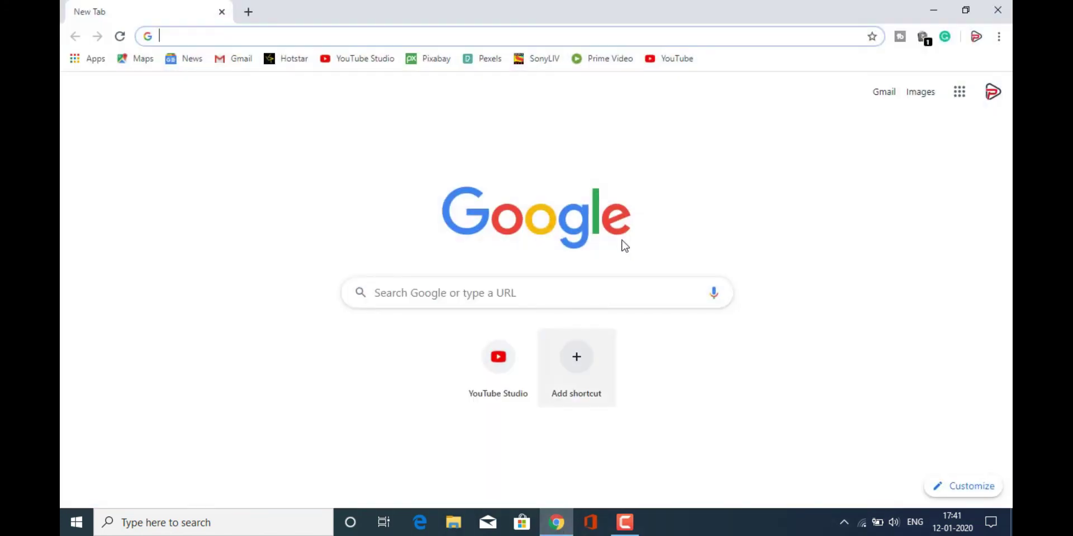
{"action": "left_click", "coordinate": [509, 288]}
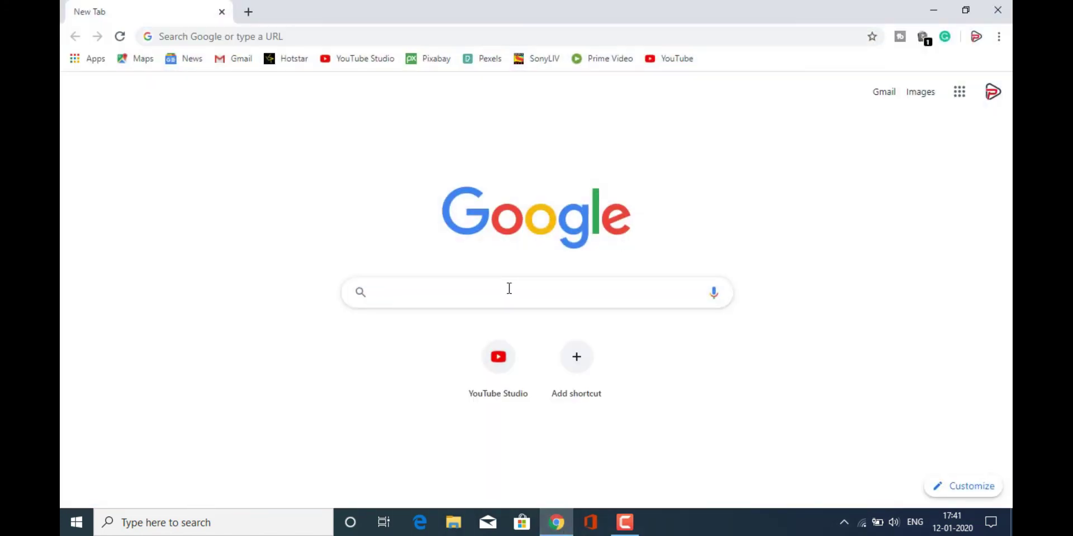
{"action": "type", "text": "hotsta"}
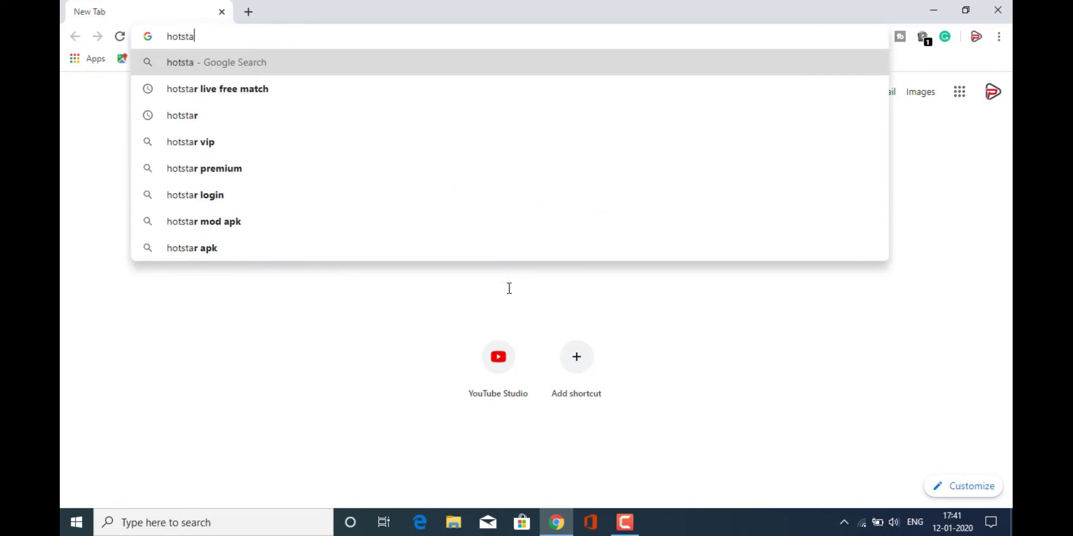
{"action": "type", "text": "r"}
{"action": "key", "text": "Return"}
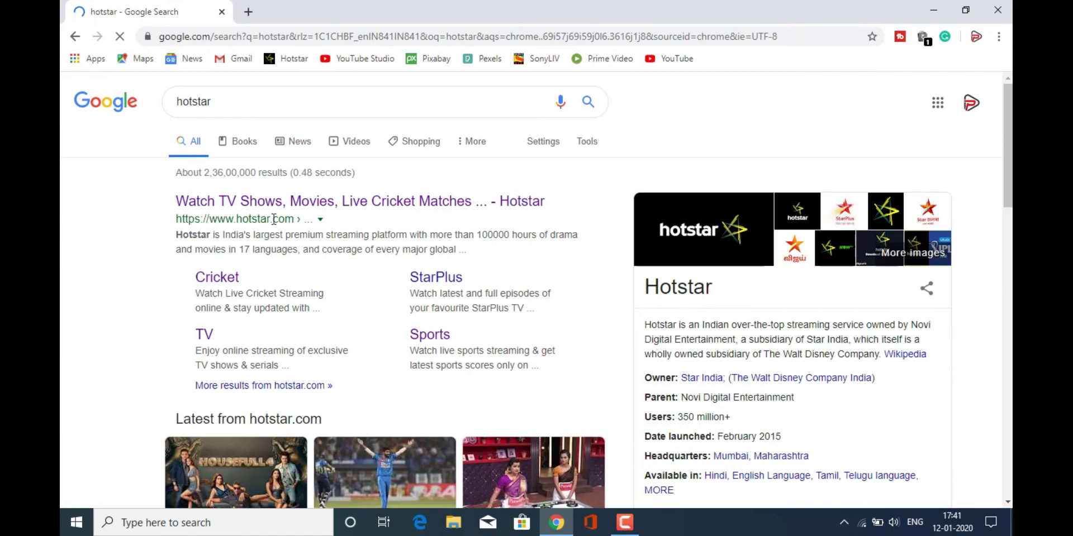
{"action": "left_click", "coordinate": [259, 206]}
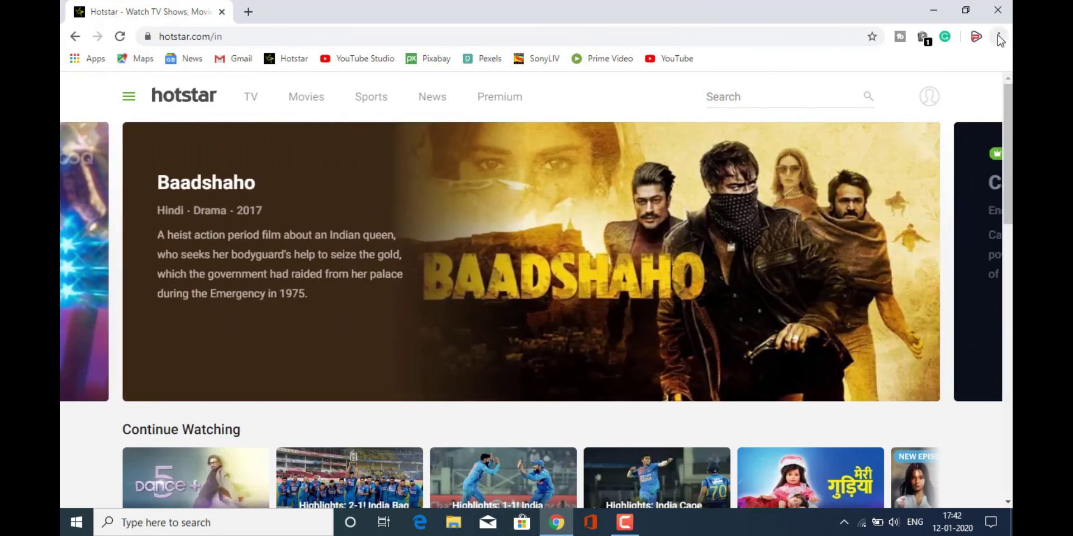
{"action": "left_click", "coordinate": [998, 37]}
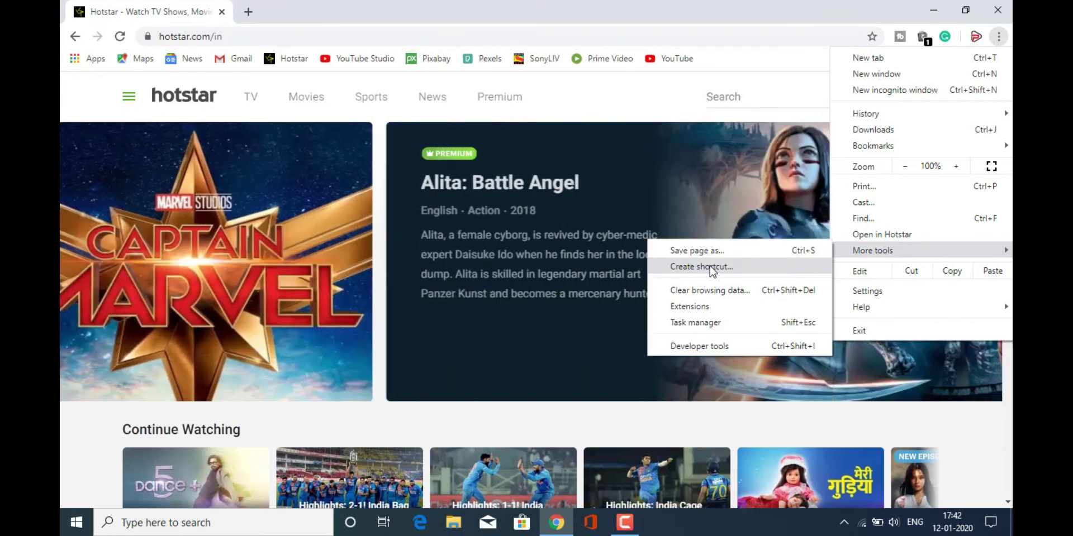
Step: Create a Hotstar shortcut with 'Open as window' ticked
{"action": "left_click", "coordinate": [712, 267]}
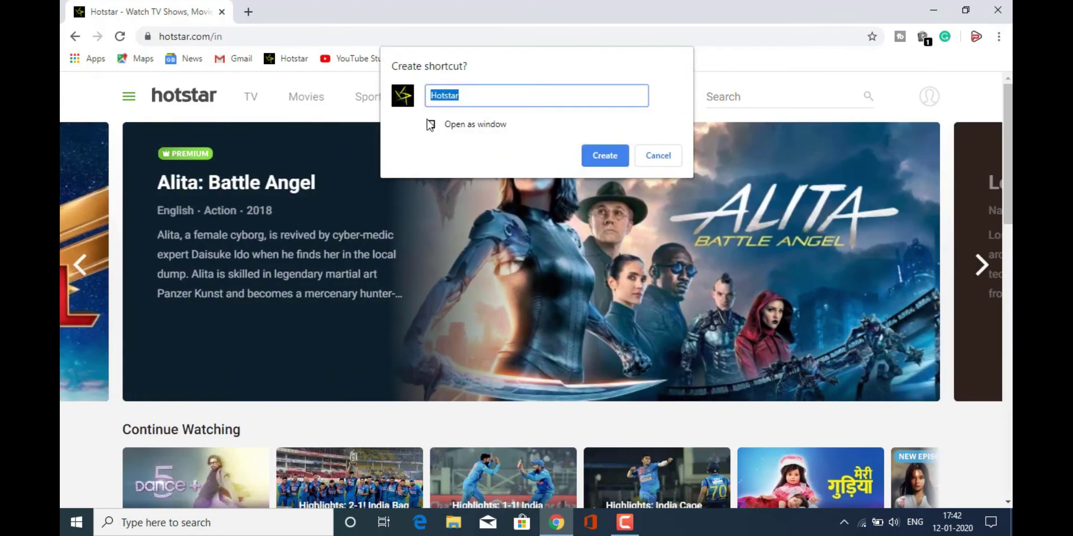
{"action": "left_click", "coordinate": [431, 124]}
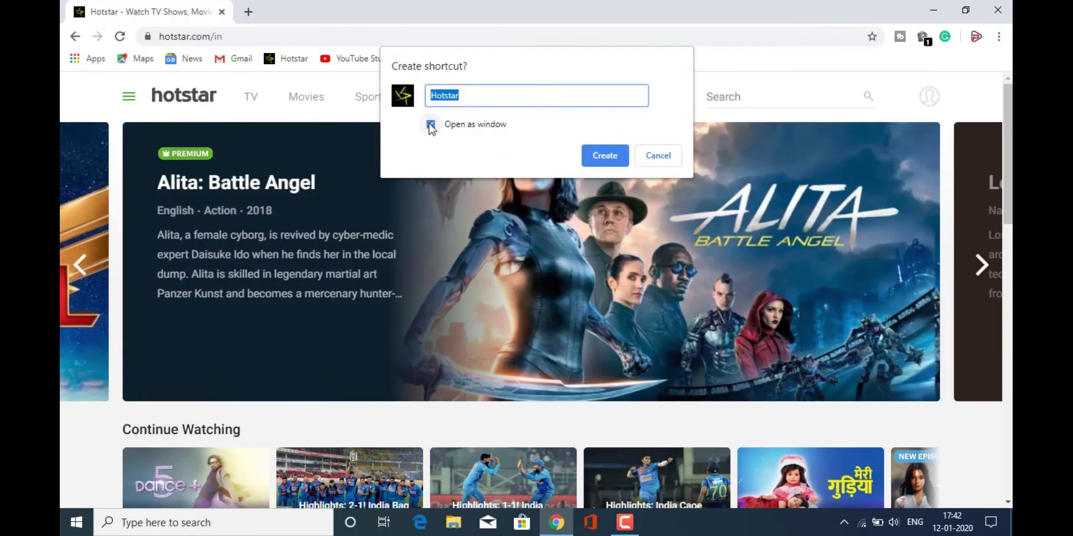
{"action": "left_click", "coordinate": [604, 156]}
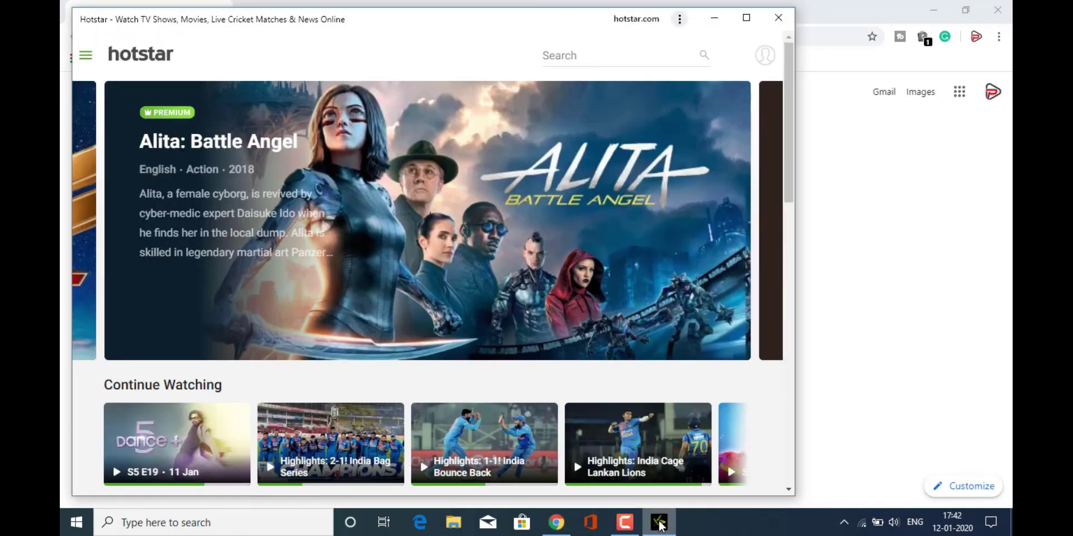
Step: Close the standalone Hotstar window and minimize Chrome to reveal the Hotstar, YouTube and Netflix shortcuts
{"action": "left_click", "coordinate": [779, 18]}
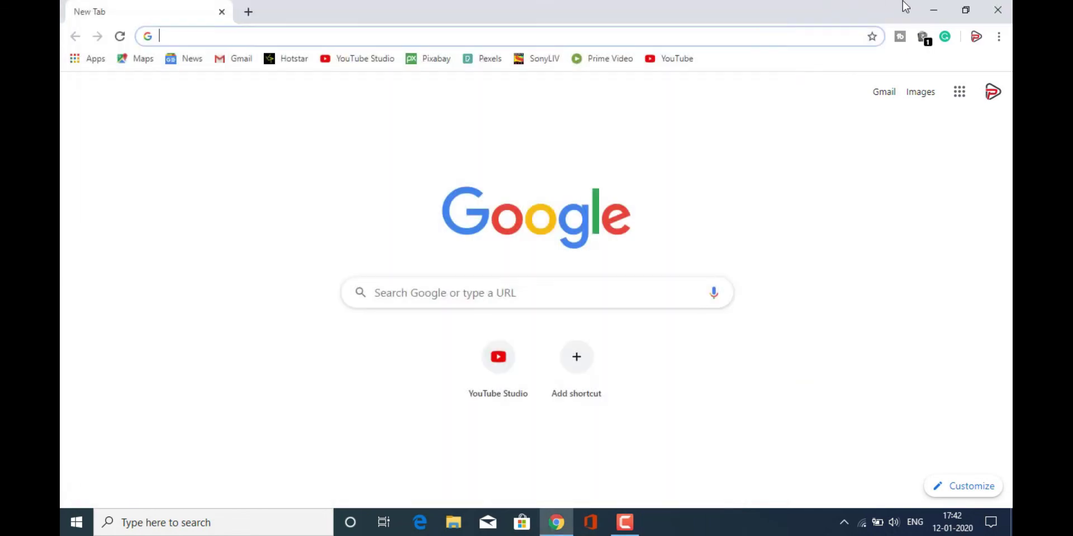
{"action": "left_click", "coordinate": [933, 10]}
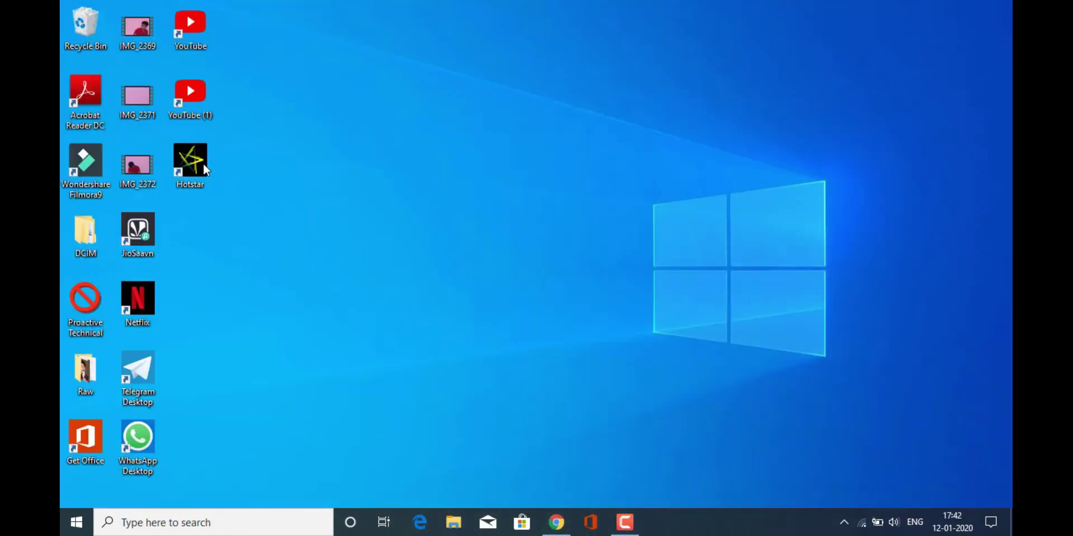